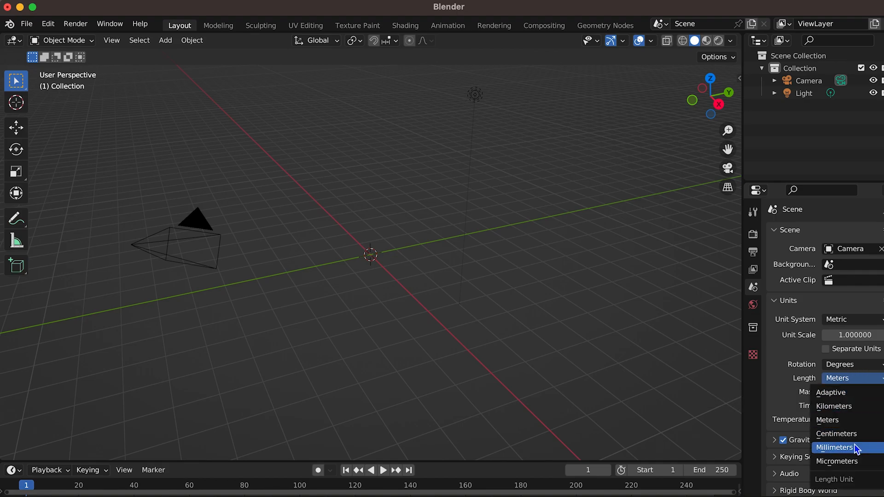
Set the scene length to Millimeters and import the Y-Drive-2RailCarrier Aligner, Screws and NoScrews STL files with Scene Unit enabled
{"action": "left_click", "coordinate": [856, 453]}
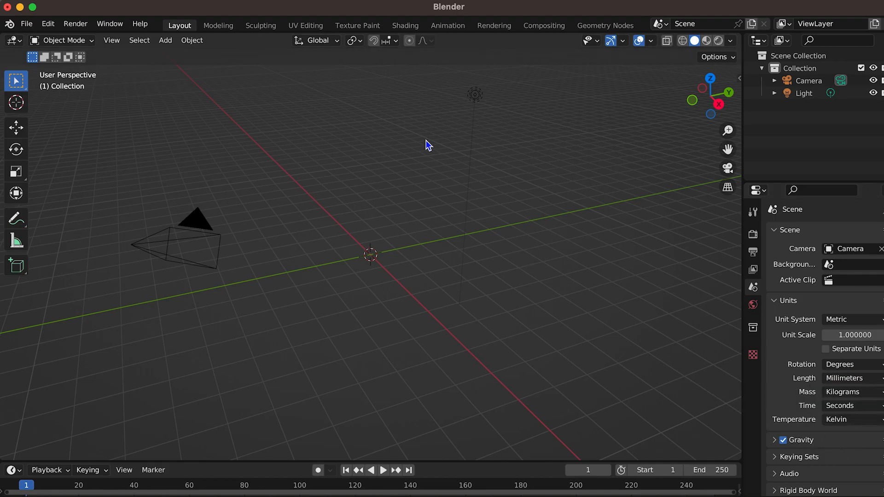
{"action": "left_click", "coordinate": [24, 27]}
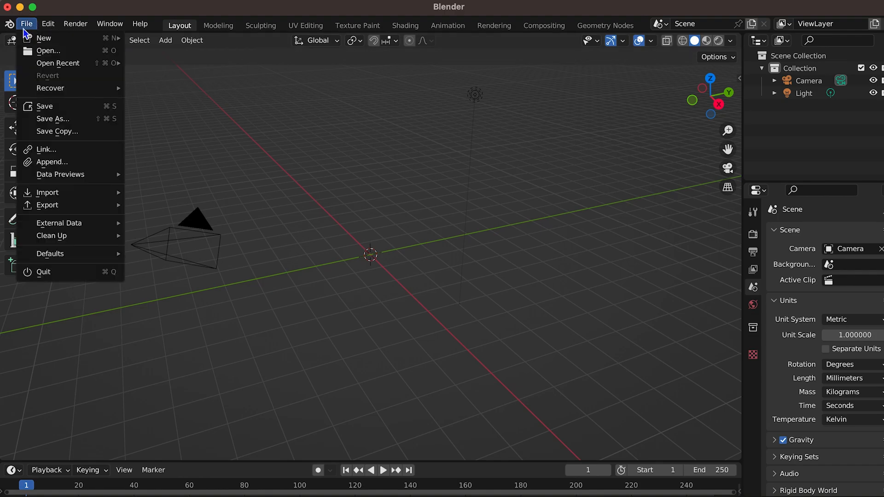
{"action": "mouse_move", "coordinate": [69, 197]}
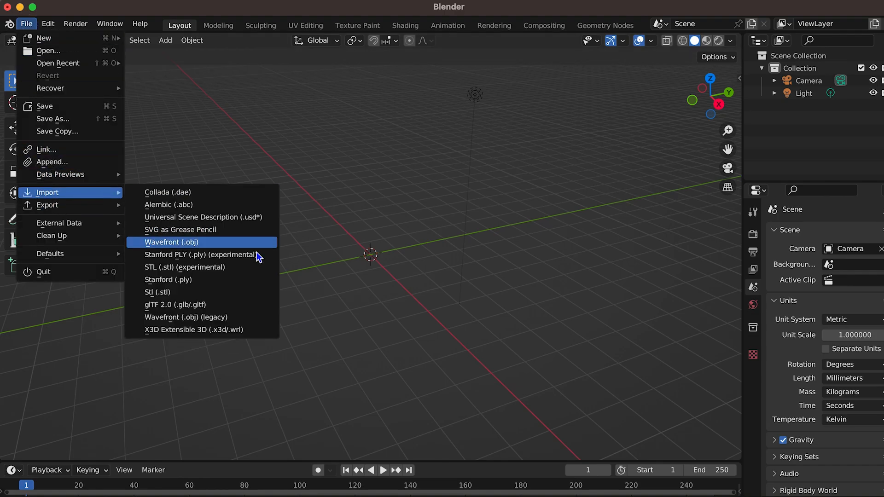
{"action": "left_click", "coordinate": [258, 292]}
{"action": "left_click", "coordinate": [310, 125]}
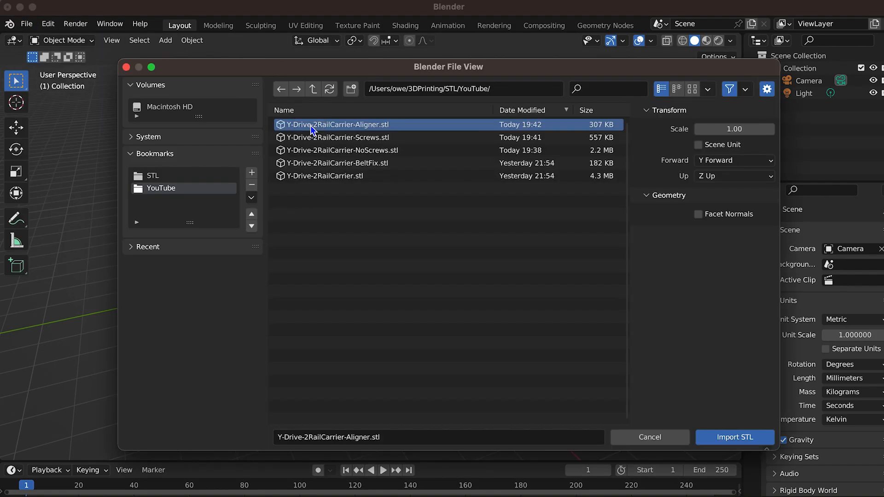
{"action": "left_click", "coordinate": [368, 155]}
{"action": "left_click", "coordinate": [370, 138], "text": "shift"}
{"action": "left_click", "coordinate": [371, 129], "text": "shift"}
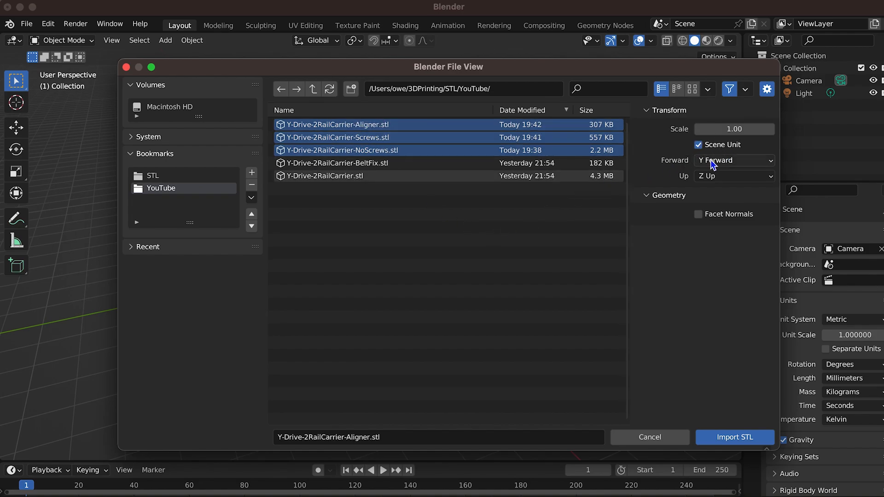
{"action": "left_click", "coordinate": [746, 434]}
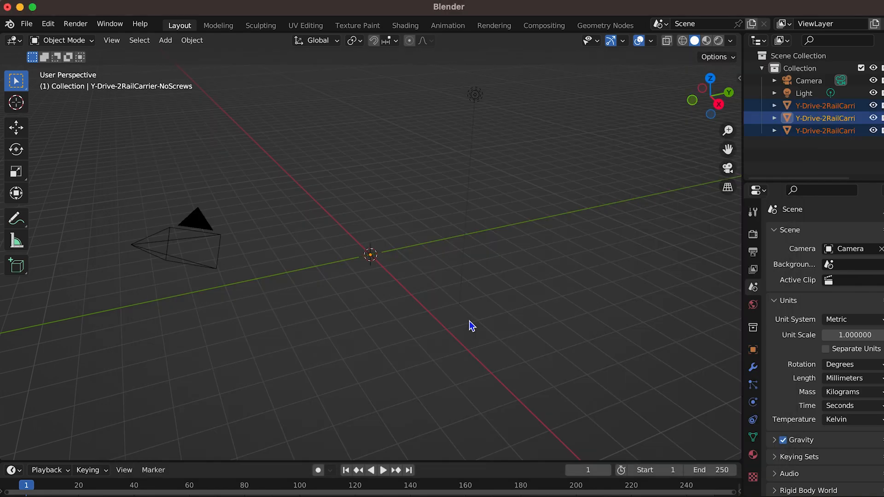
Move the Screws and Aligner cylinders together along the X axis until they stand clear beside the carrier
{"action": "scroll", "coordinate": [374, 252], "scroll_direction": "up", "scroll_amount": 10}
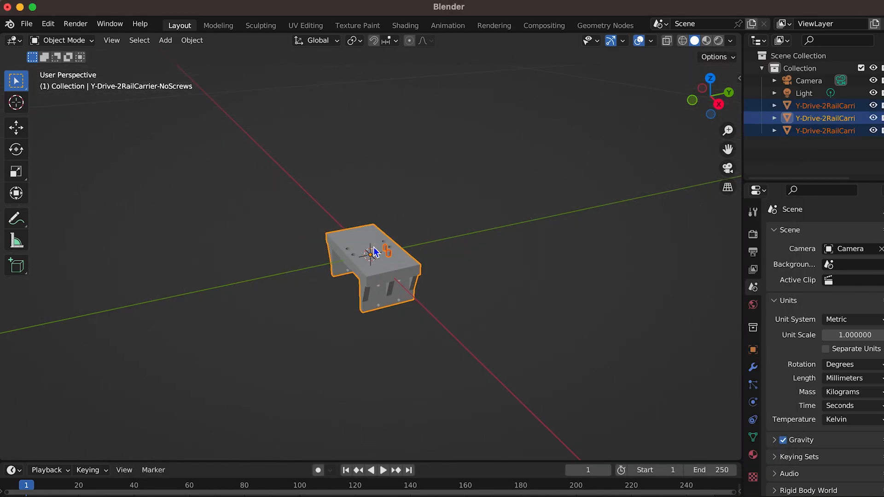
{"action": "middle_click_drag", "start_coordinate": [374, 252], "coordinate": [460, 236]}
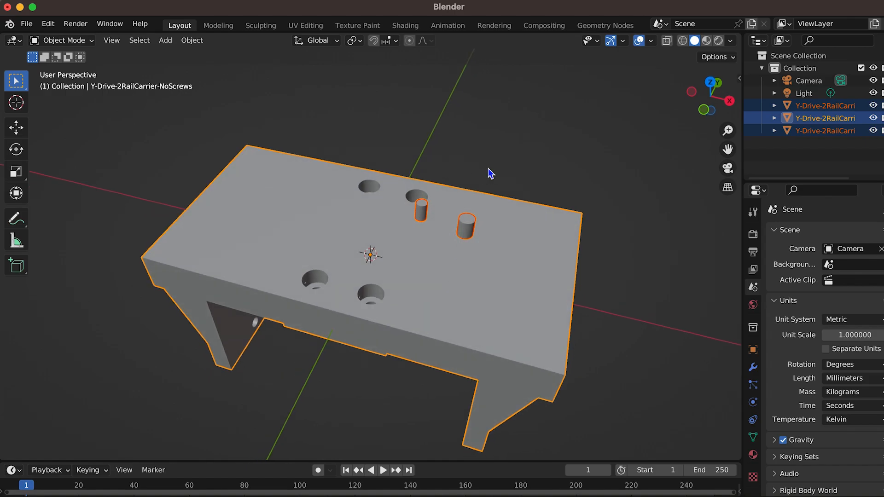
{"action": "left_click", "coordinate": [490, 172]}
{"action": "left_click", "coordinate": [470, 226]}
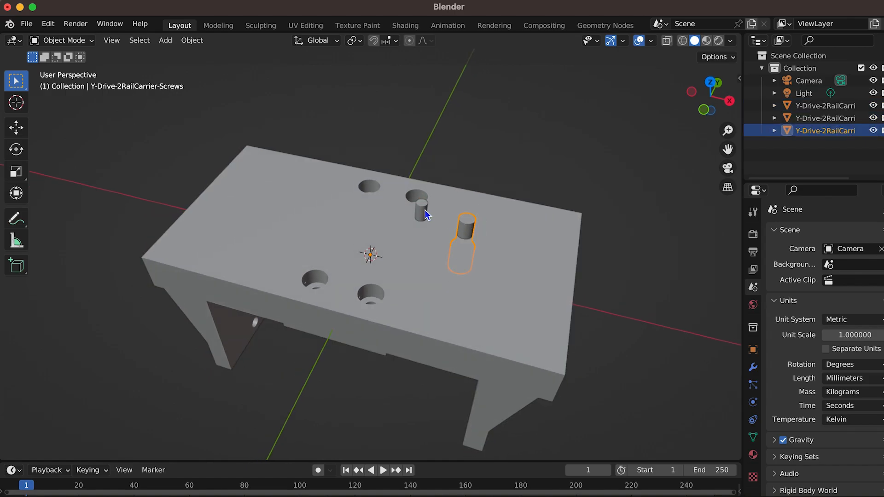
{"action": "left_click", "coordinate": [425, 210], "text": "shift"}
{"action": "key", "text": "g"}
{"action": "key", "text": "x"}
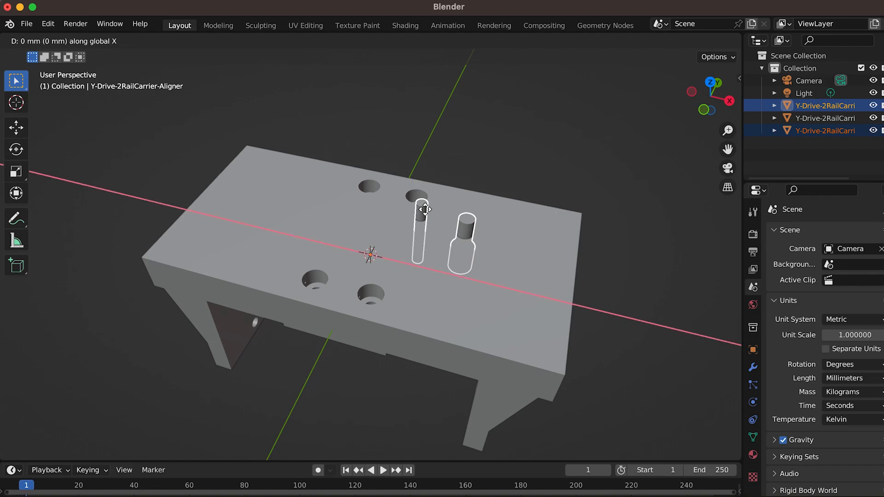
{"action": "left_click", "coordinate": [663, 287]}
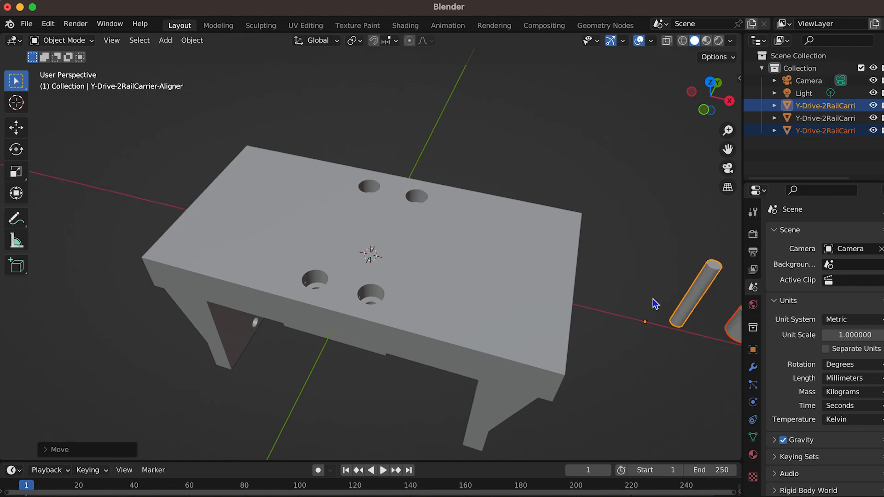
Select the NoScrews carrier and examine its four screw holes from above and from the underside
{"action": "scroll", "coordinate": [631, 334], "scroll_direction": "down", "scroll_amount": 2}
{"action": "left_click", "coordinate": [391, 289]}
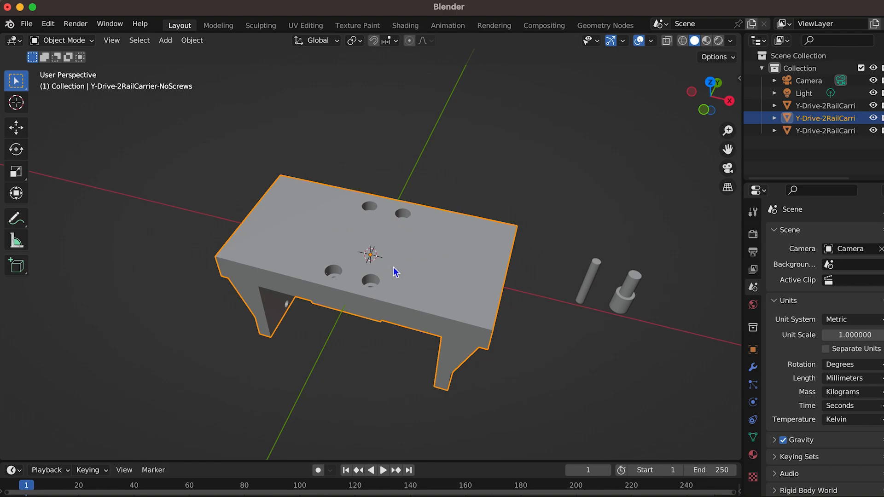
{"action": "middle_click_drag", "start_coordinate": [373, 259], "coordinate": [385, 219]}
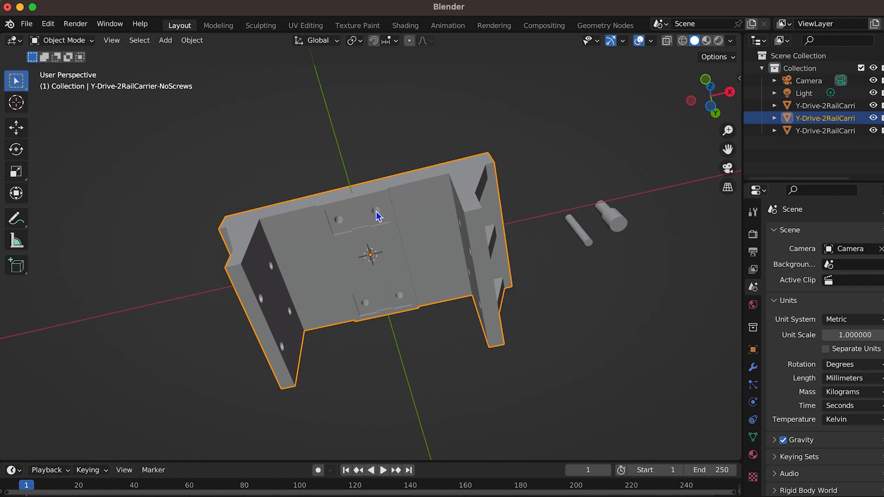
{"action": "middle_click_drag", "start_coordinate": [365, 235], "coordinate": [375, 296]}
{"action": "middle_click_drag", "start_coordinate": [294, 206], "coordinate": [314, 235]}
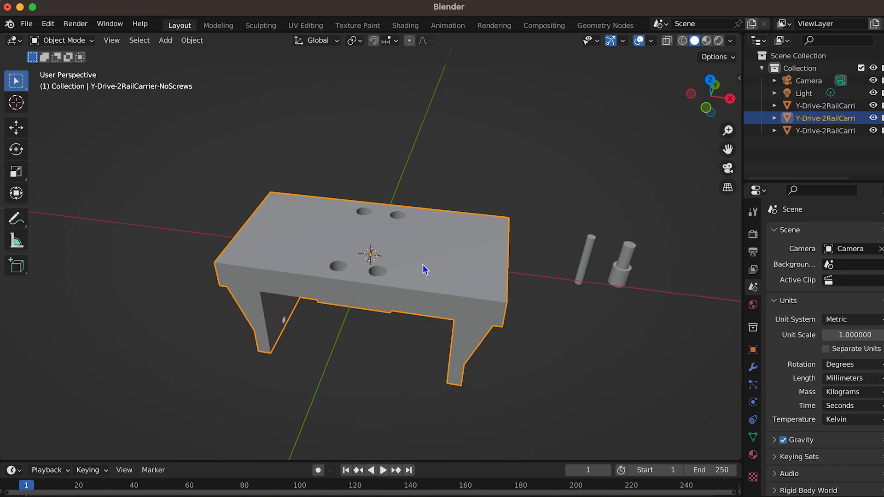
{"action": "left_click", "coordinate": [596, 217]}
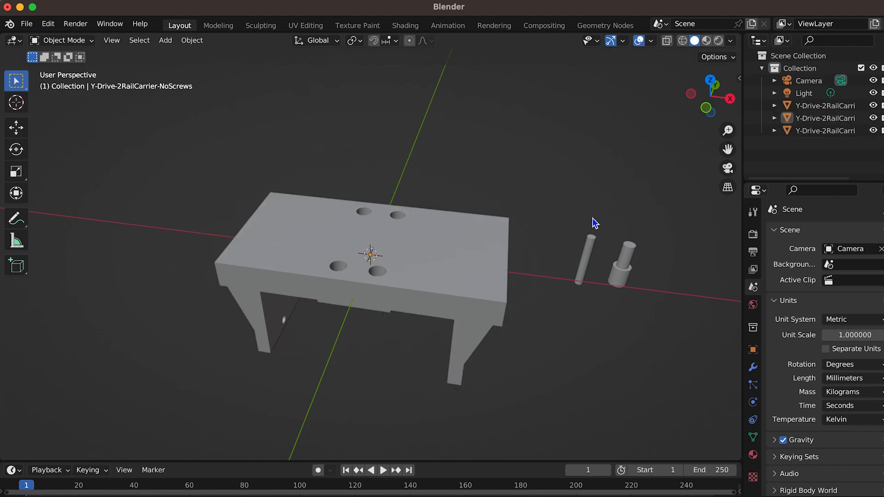
{"action": "left_click", "coordinate": [479, 260]}
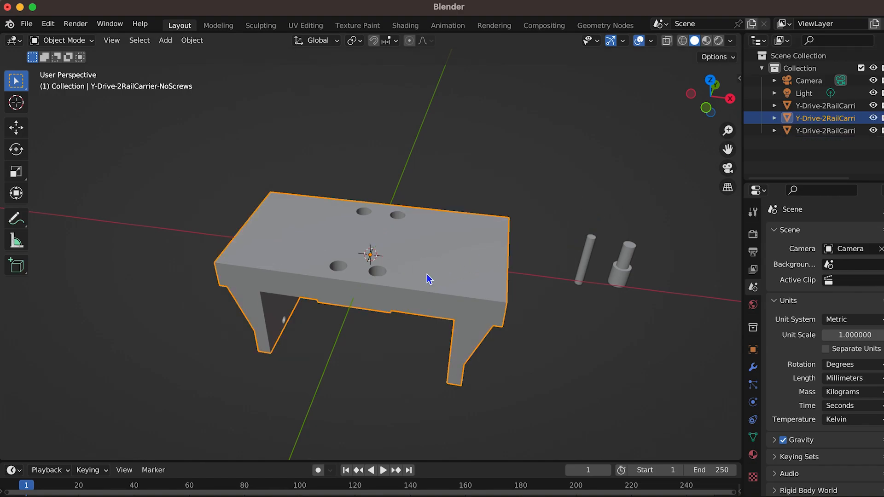
{"action": "middle_click_drag", "start_coordinate": [423, 256], "coordinate": [438, 263]}
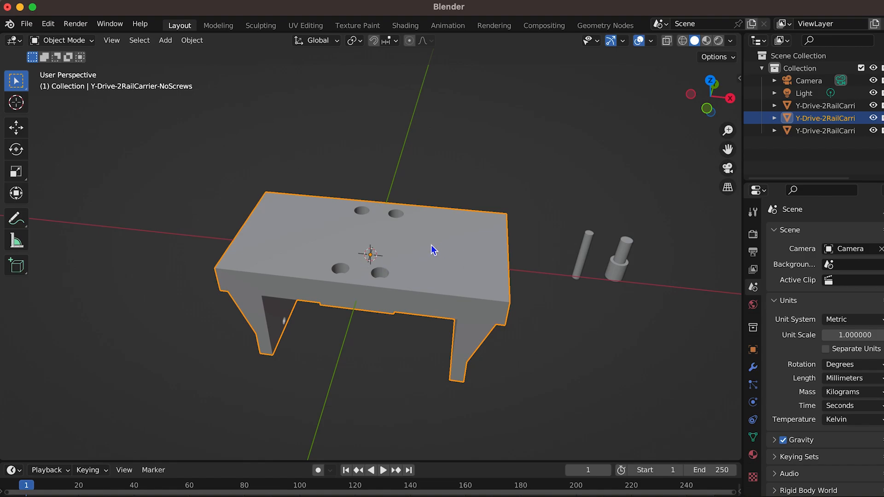
{"action": "middle_click_drag", "start_coordinate": [379, 256], "coordinate": [356, 246]}
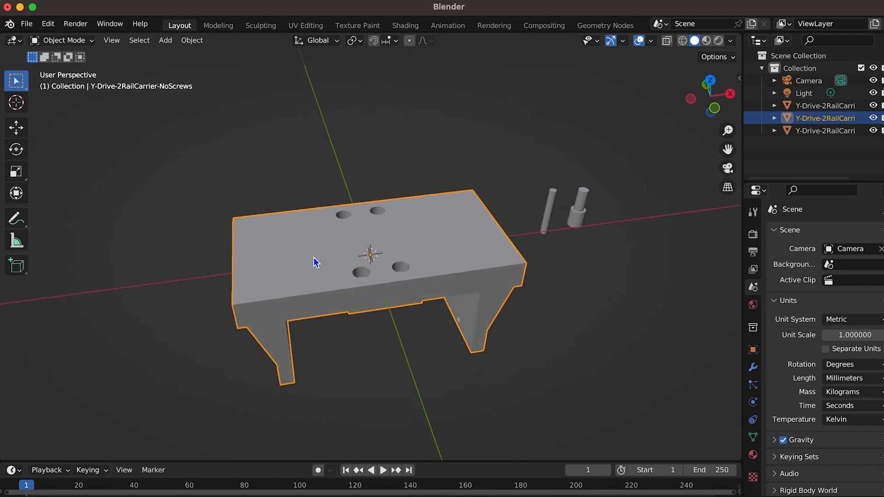
Snap the 3D cursor to the centre of the carrier's top face using its four corner vertices in Edit Mode
{"action": "key", "text": "Tab"}
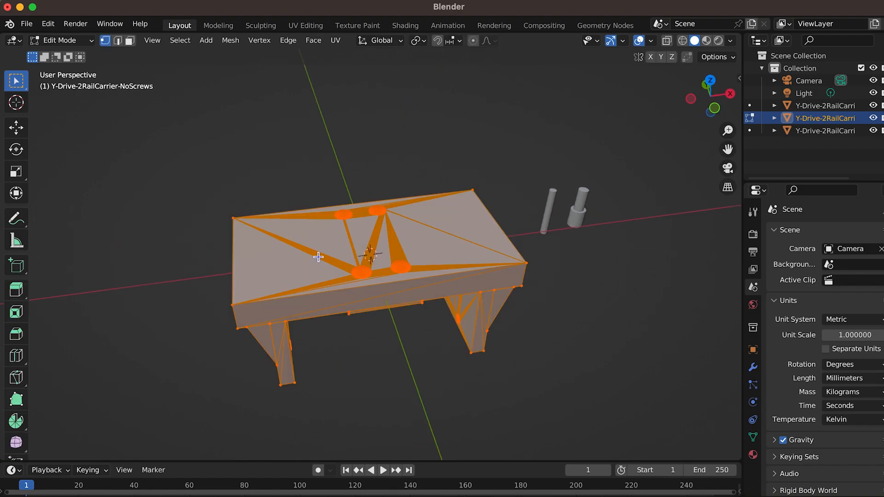
{"action": "left_click", "coordinate": [254, 192]}
{"action": "middle_click_drag", "start_coordinate": [255, 192], "coordinate": [308, 238]}
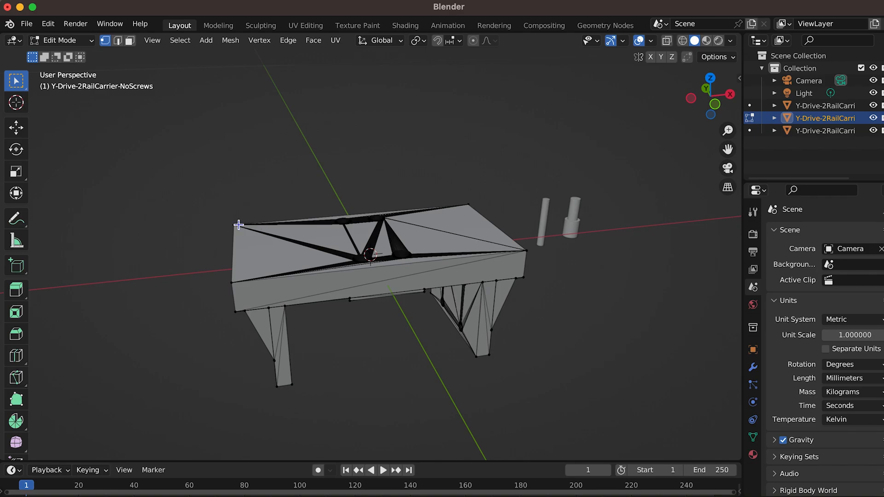
{"action": "scroll", "coordinate": [239, 225], "scroll_direction": "up", "scroll_amount": 4}
{"action": "scroll", "coordinate": [253, 259], "scroll_direction": "down", "scroll_amount": 3}
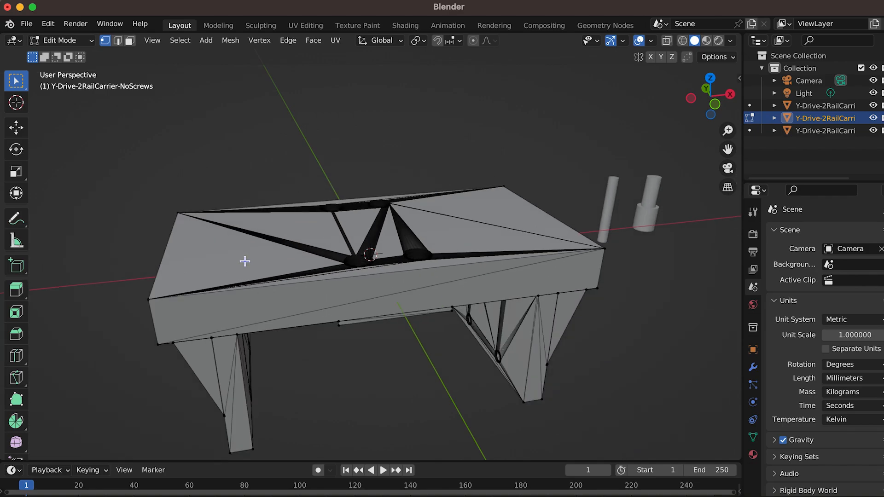
{"action": "left_click", "coordinate": [179, 213]}
{"action": "left_click", "coordinate": [503, 187], "text": "shift"}
{"action": "left_click", "coordinate": [604, 249], "text": "shift"}
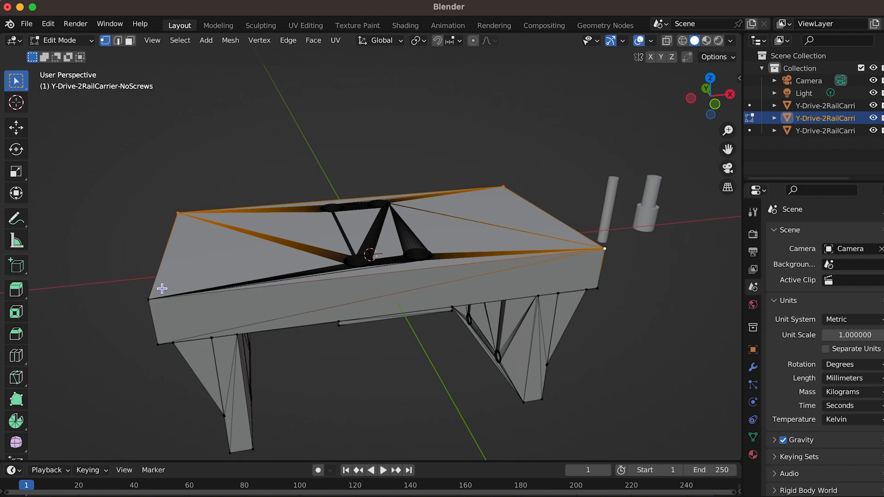
{"action": "left_click", "coordinate": [149, 299], "text": "shift"}
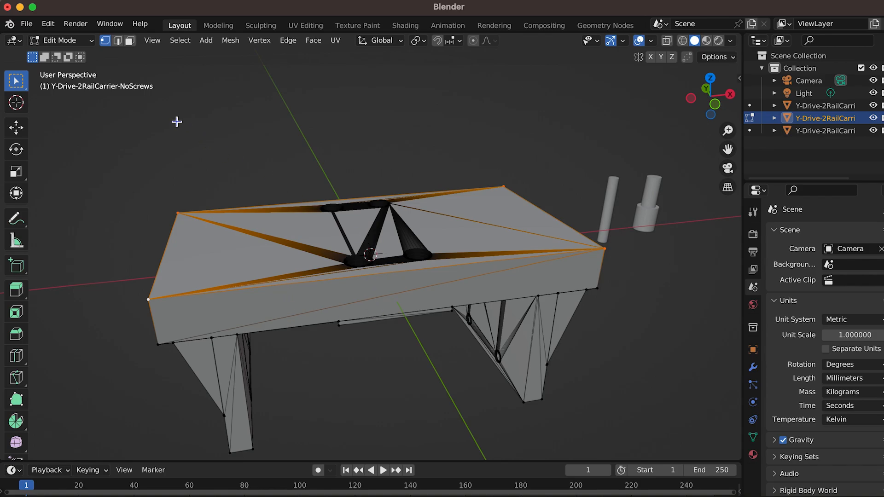
{"action": "left_click", "coordinate": [295, 44]}
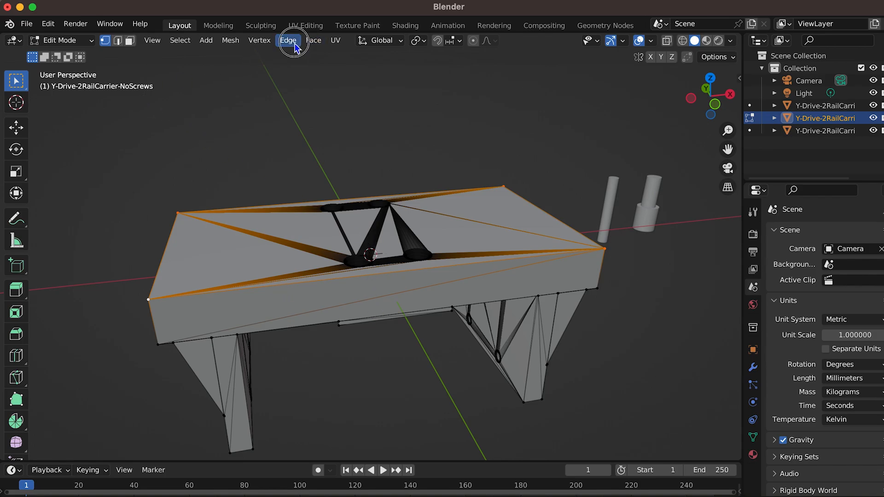
{"action": "mouse_move", "coordinate": [232, 45]}
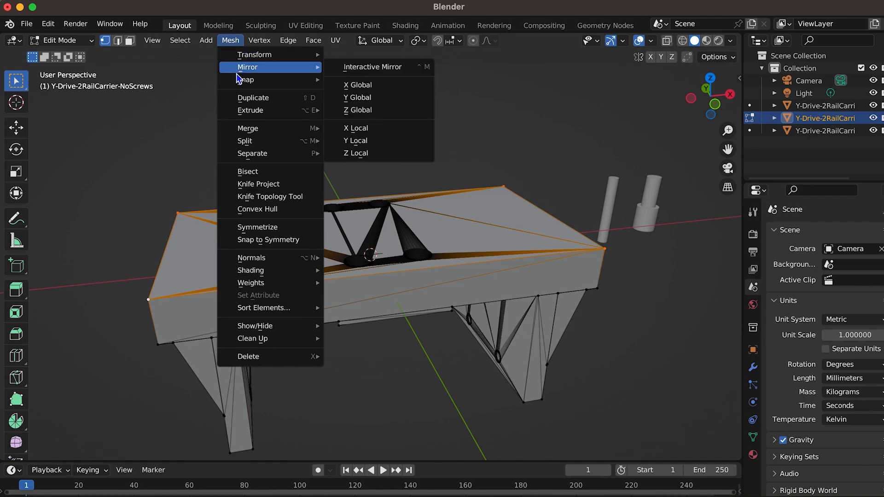
{"action": "mouse_move", "coordinate": [246, 79]}
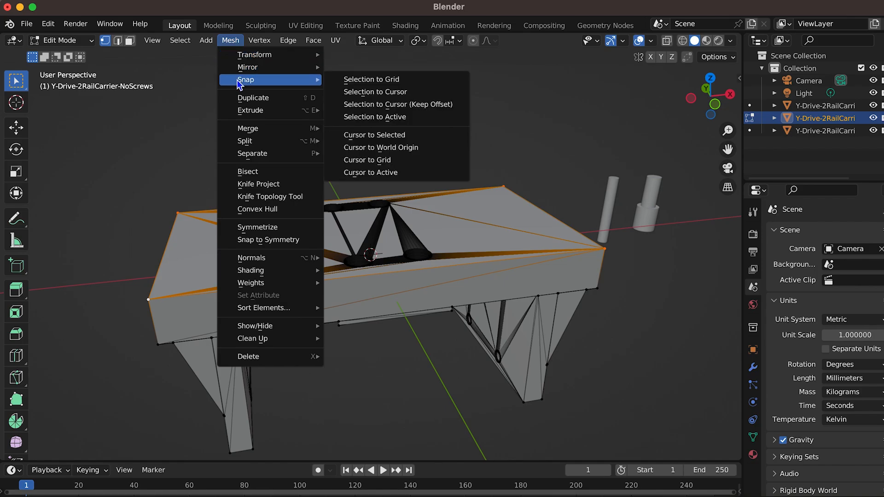
{"action": "left_click", "coordinate": [405, 135]}
Return to Object Mode, add a Plain Axes empty at the 3D cursor and rename it E-Holes
{"action": "key", "text": "alt+z"}
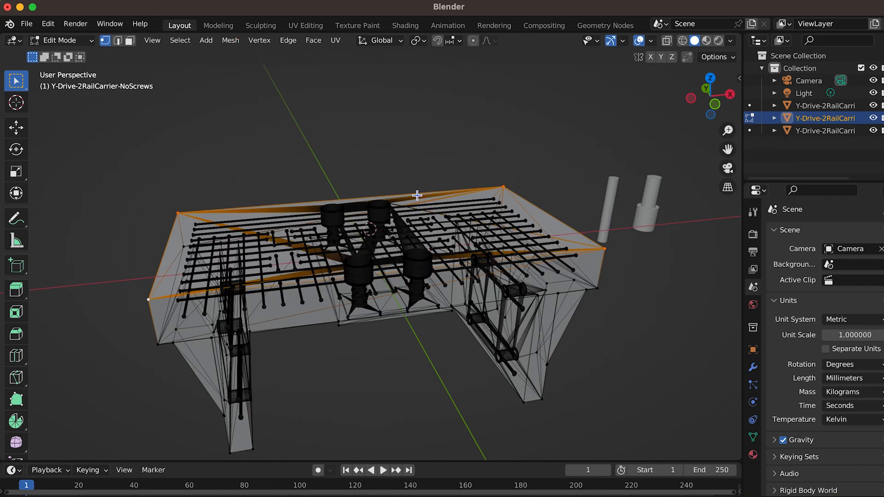
{"action": "left_click", "coordinate": [709, 76]}
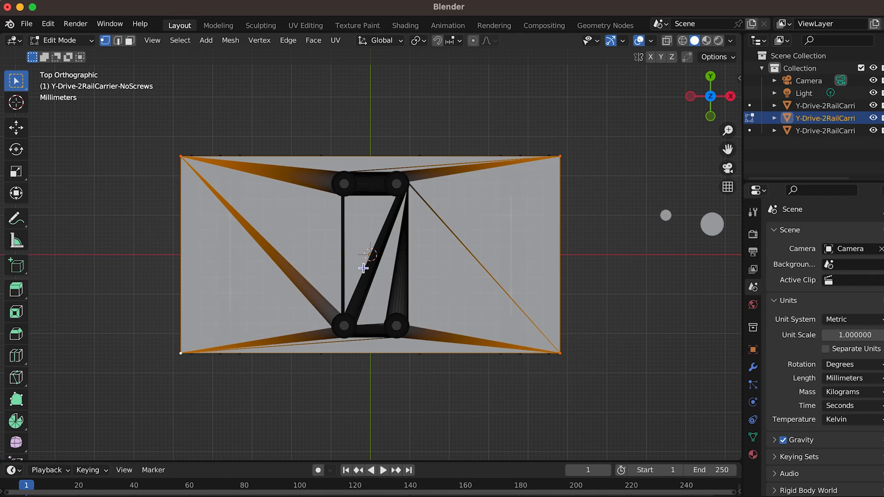
{"action": "middle_click_drag", "start_coordinate": [405, 254], "coordinate": [429, 239]}
{"action": "key", "text": "Tab"}
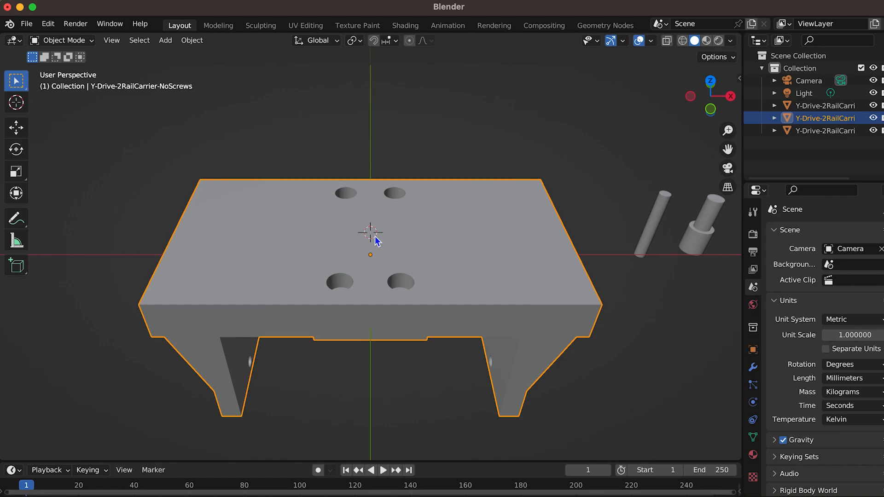
{"action": "left_click", "coordinate": [165, 41]}
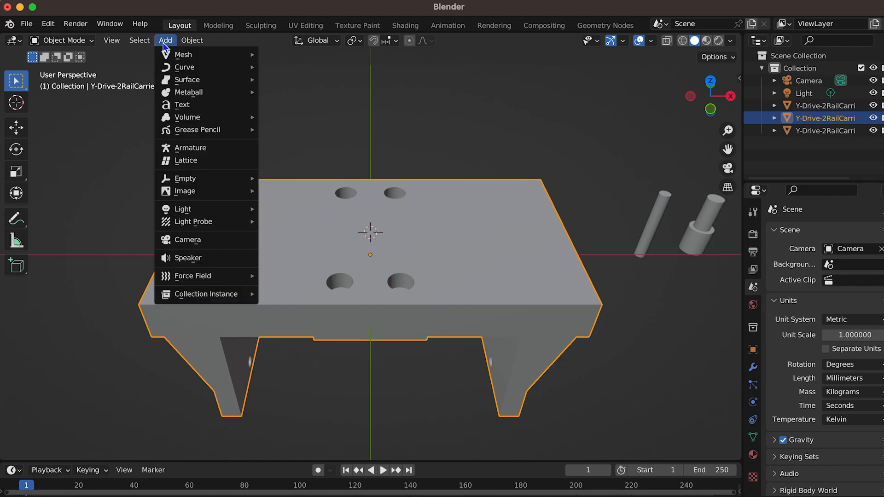
{"action": "mouse_move", "coordinate": [173, 180]}
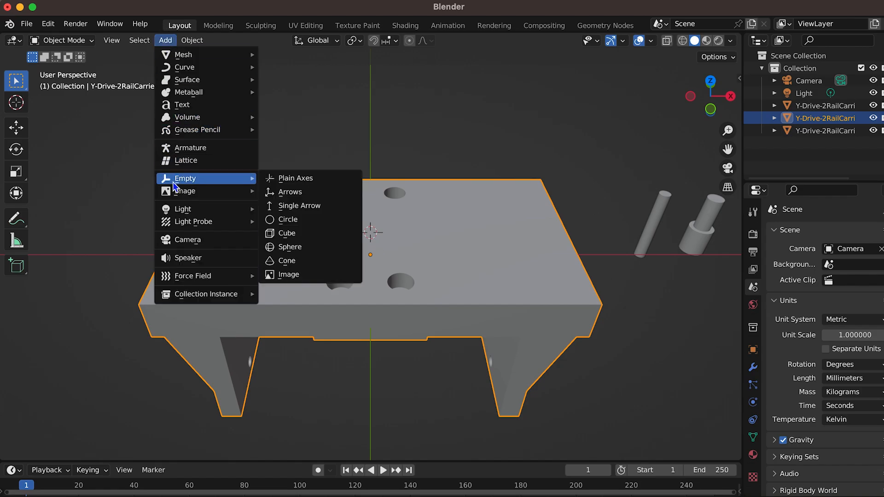
{"action": "left_click", "coordinate": [294, 179]}
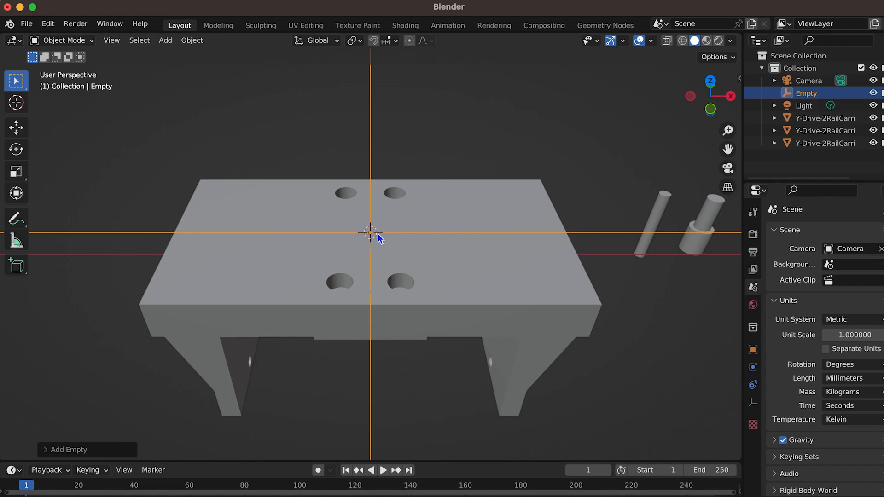
{"action": "double_click", "coordinate": [803, 94]}
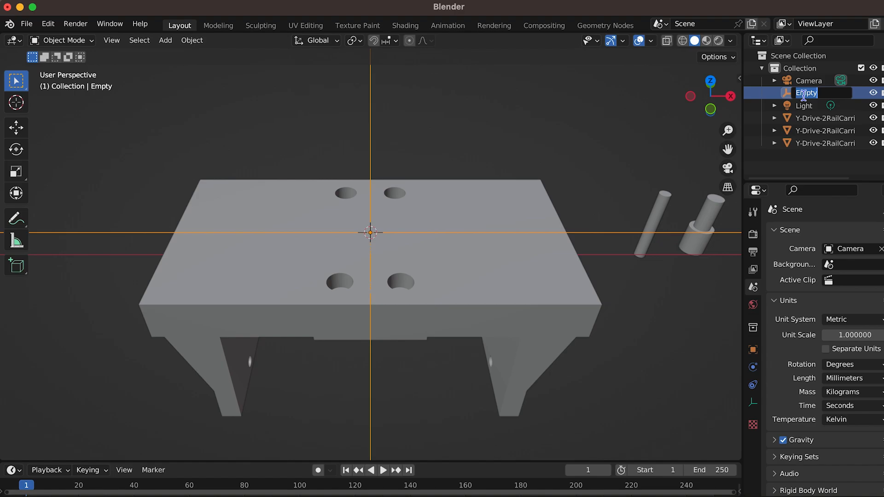
{"action": "type", "text": "E-Holes"}
{"action": "key", "text": "Return"}
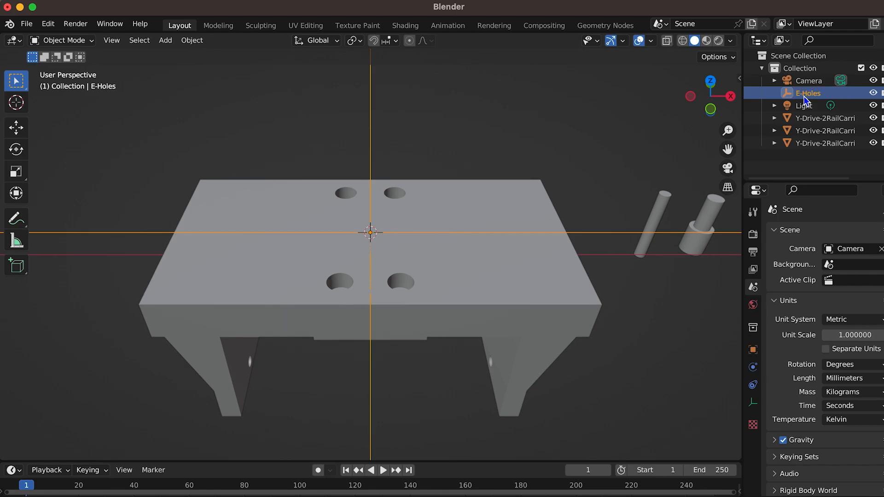
Add a second Plain Axes empty at the 3D cursor and rename it E-Aligner
{"action": "left_click", "coordinate": [166, 41]}
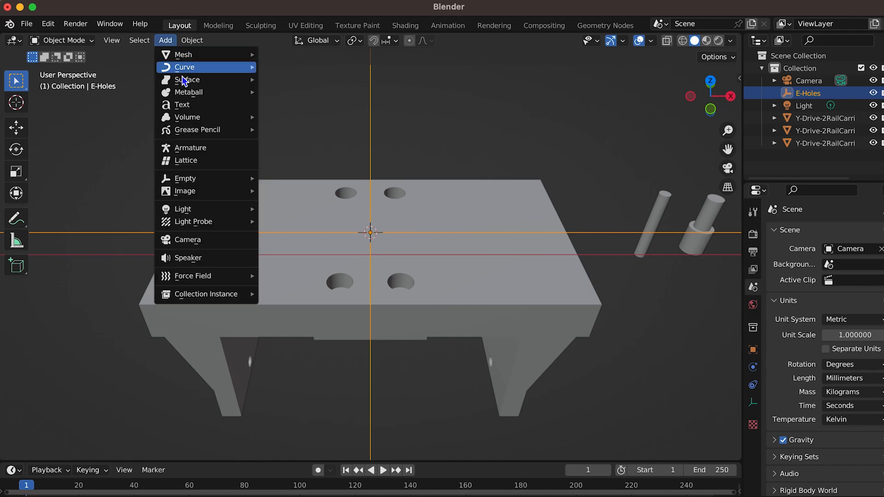
{"action": "mouse_move", "coordinate": [237, 179]}
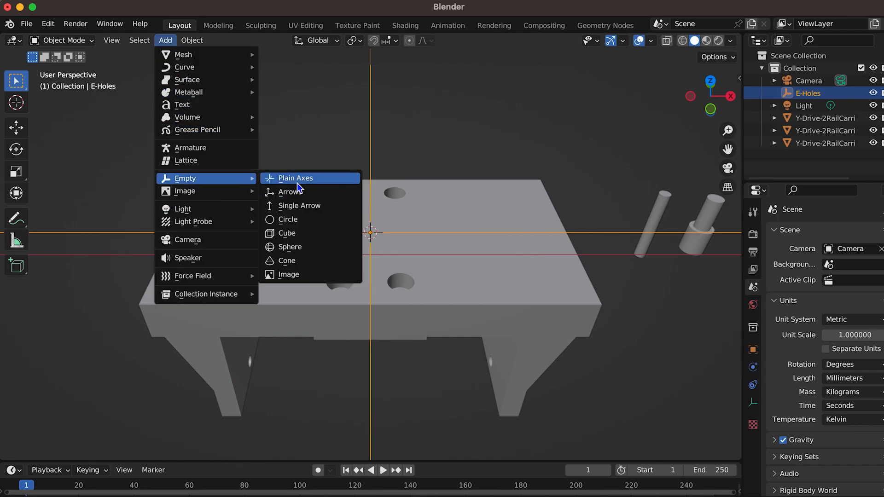
{"action": "left_click", "coordinate": [297, 182]}
{"action": "double_click", "coordinate": [800, 109]}
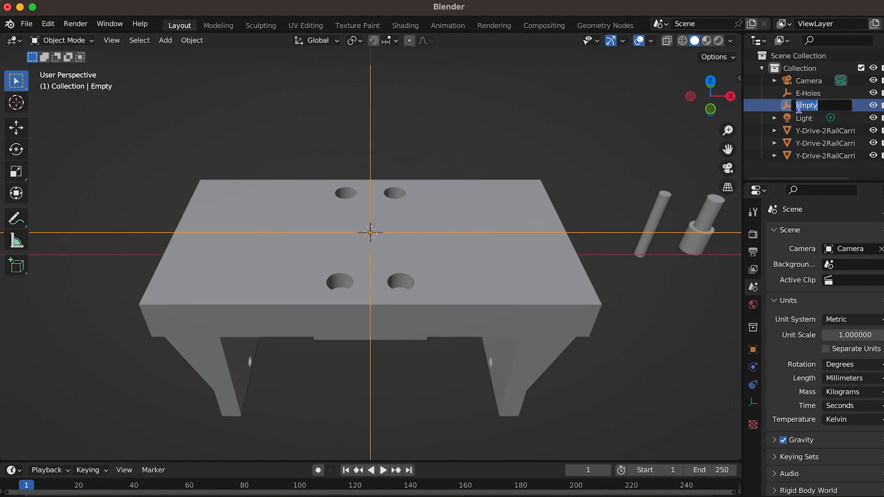
{"action": "type", "text": "E-Aligner"}
{"action": "key", "text": "Return"}
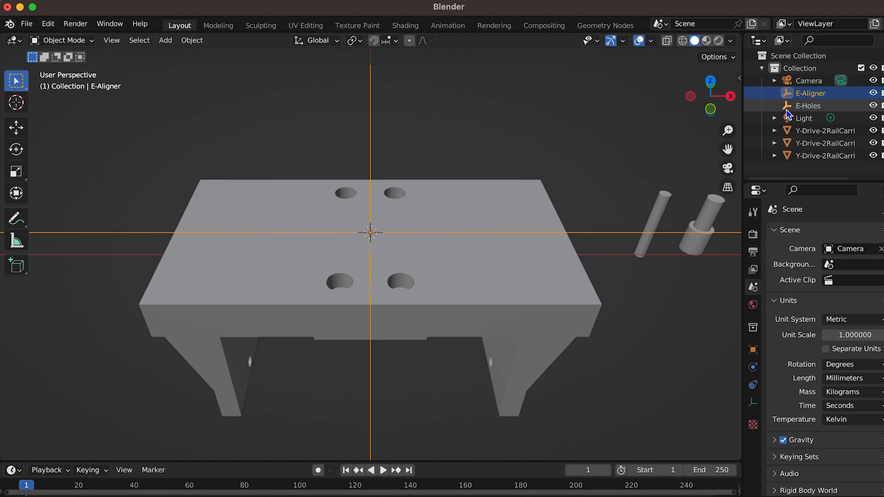
Set the Screws cylinder's origin to its geometry
{"action": "left_click", "coordinate": [709, 230]}
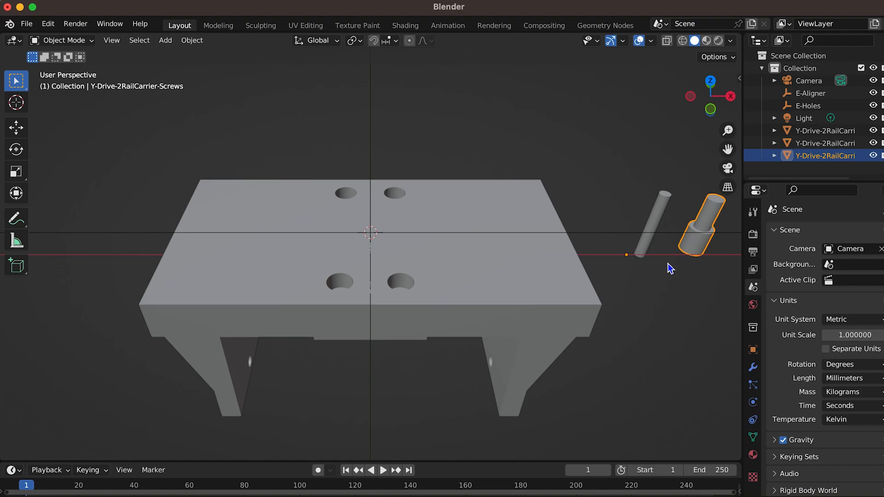
{"action": "left_click", "coordinate": [653, 238]}
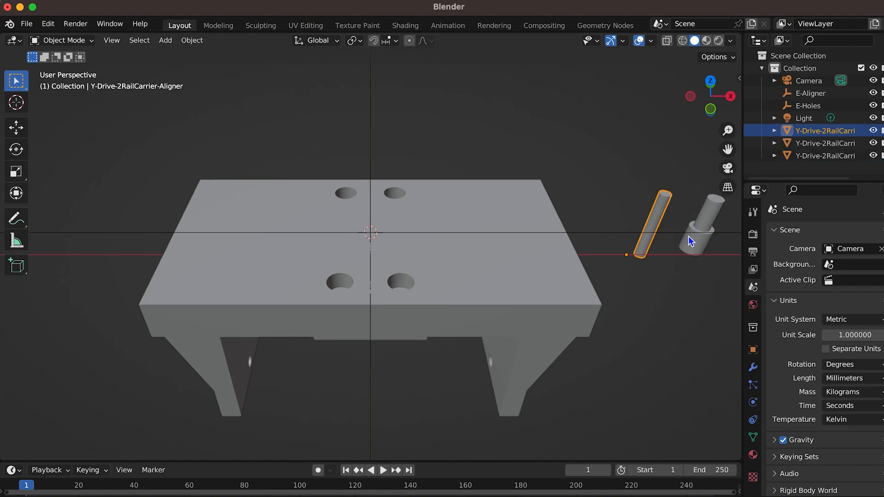
{"action": "left_click", "coordinate": [678, 245]}
{"action": "left_click", "coordinate": [697, 247]}
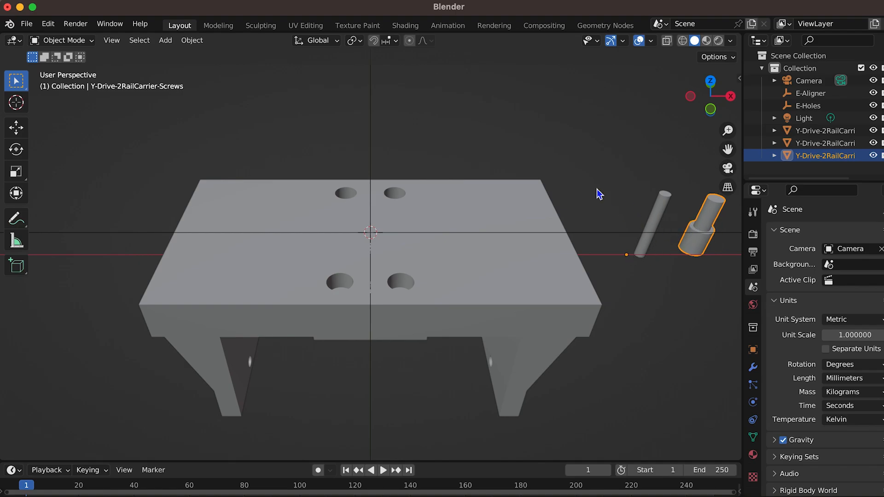
{"action": "left_click", "coordinate": [197, 41]}
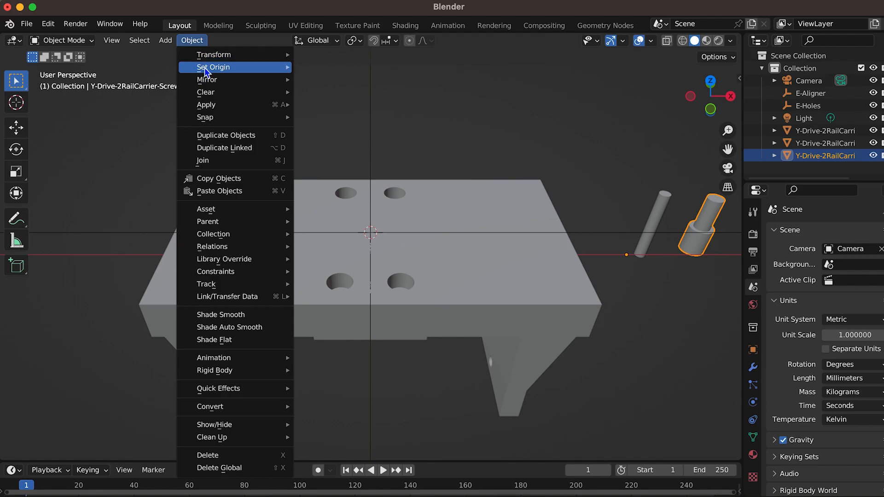
{"action": "mouse_move", "coordinate": [217, 68]}
{"action": "left_click", "coordinate": [339, 85]}
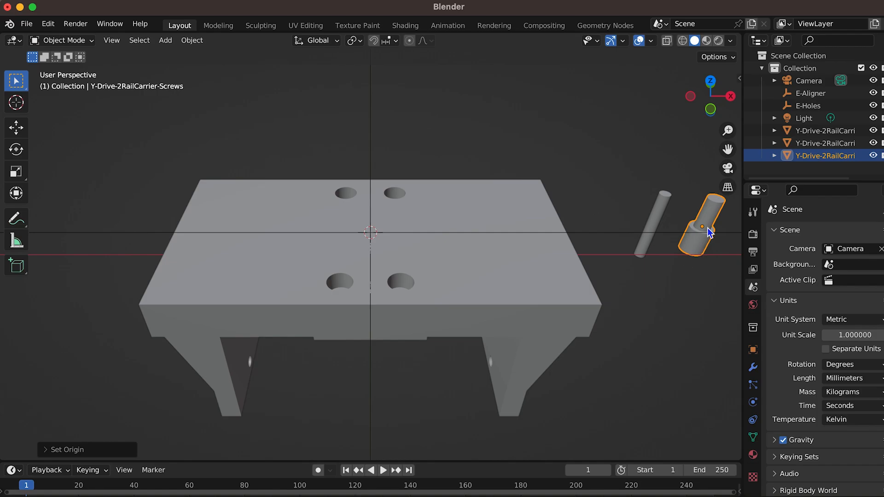
Set the Aligner cylinder's origin to its geometry
{"action": "left_click", "coordinate": [647, 231]}
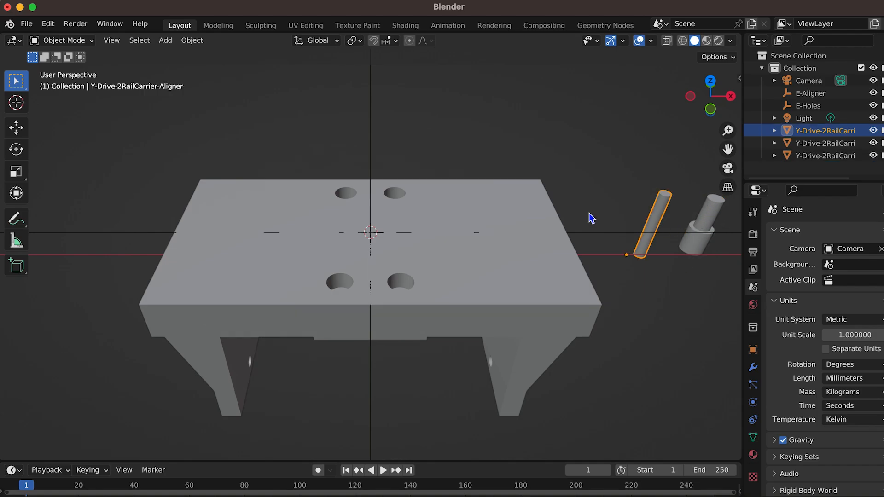
{"action": "left_click", "coordinate": [202, 40]}
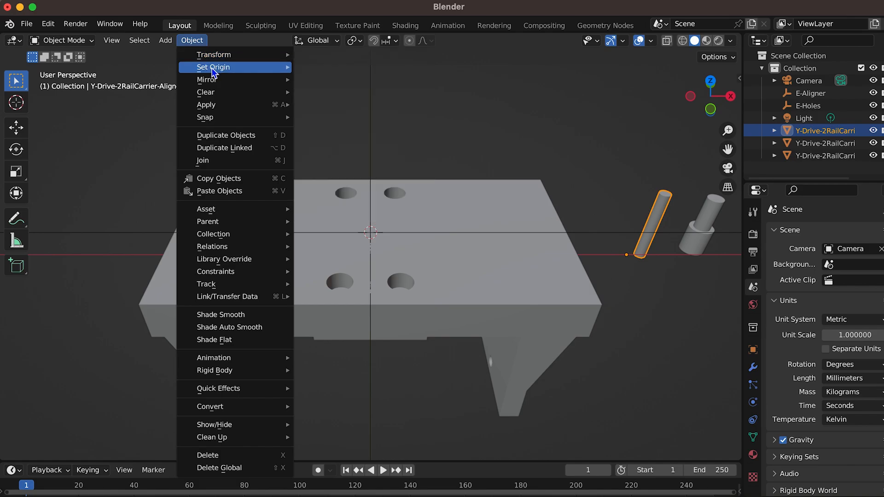
{"action": "mouse_move", "coordinate": [248, 67]}
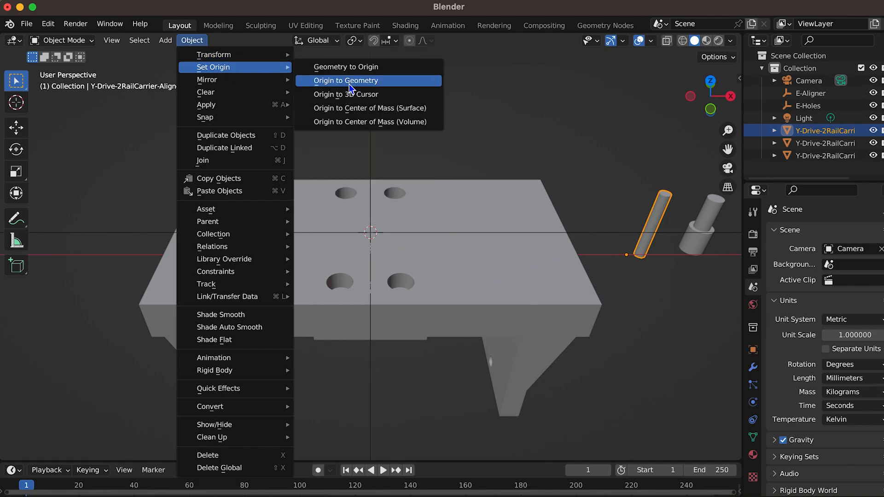
{"action": "left_click", "coordinate": [346, 80]}
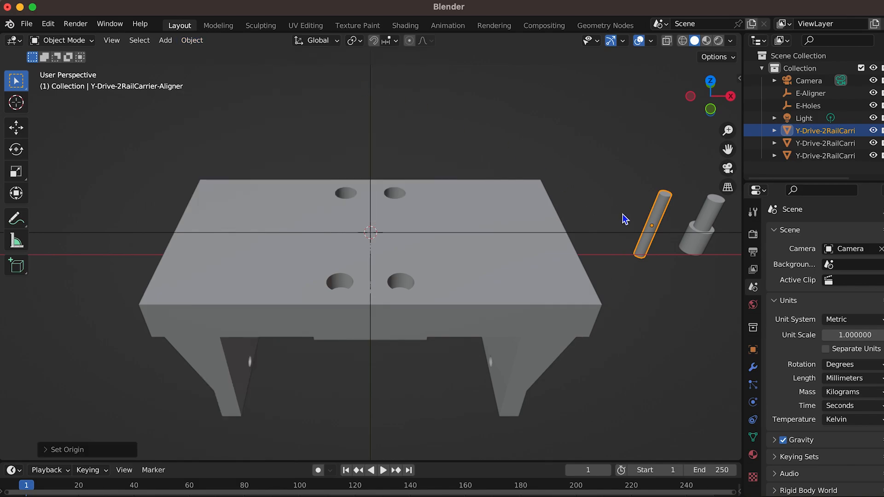
Snap the Screws cylinder to the 3D cursor at the centre of the carrier's top face
{"action": "left_click", "coordinate": [703, 237]}
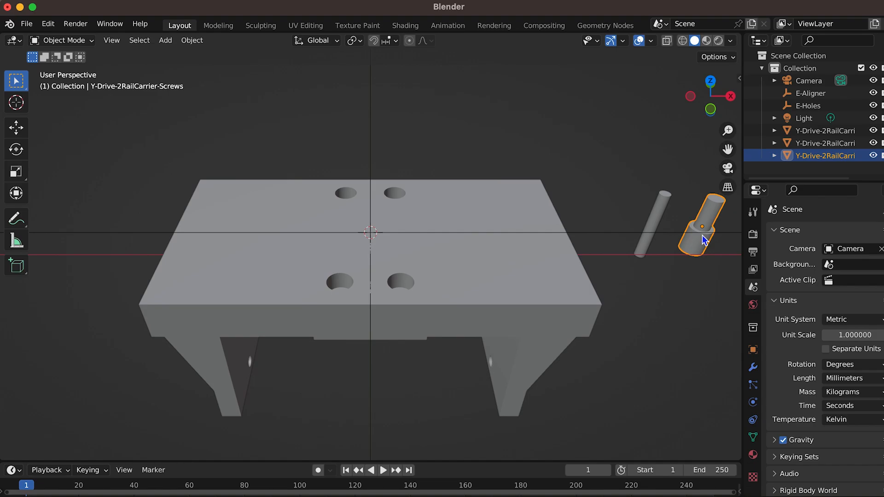
{"action": "left_click", "coordinate": [192, 40]}
{"action": "mouse_move", "coordinate": [206, 118]}
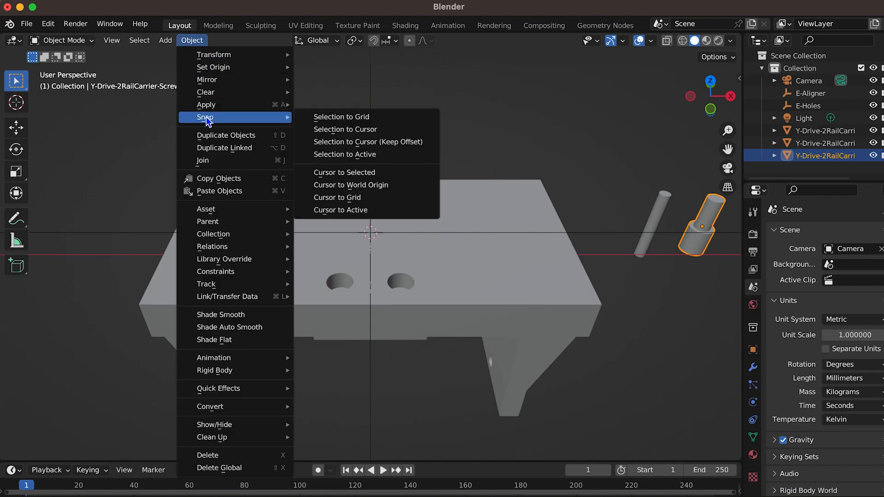
{"action": "left_click", "coordinate": [341, 128]}
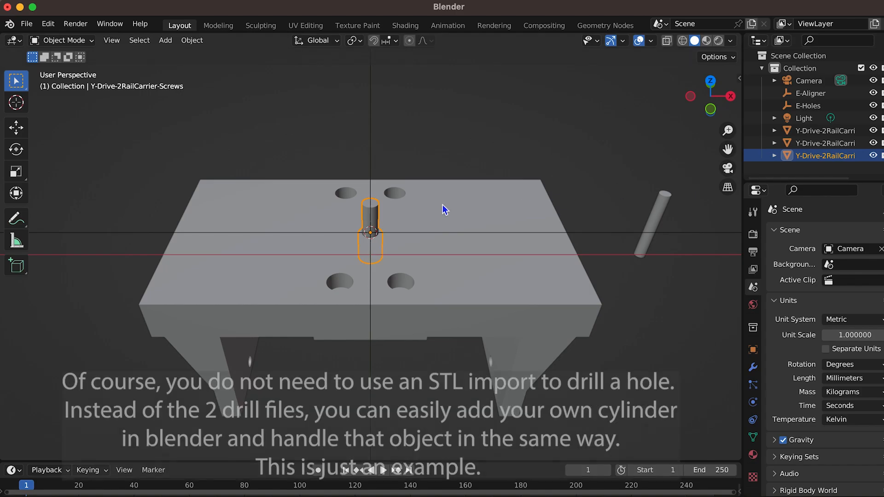
Parent the Screws cylinder to the E-Holes empty as Object
{"action": "left_click", "coordinate": [803, 109], "text": "ctrl"}
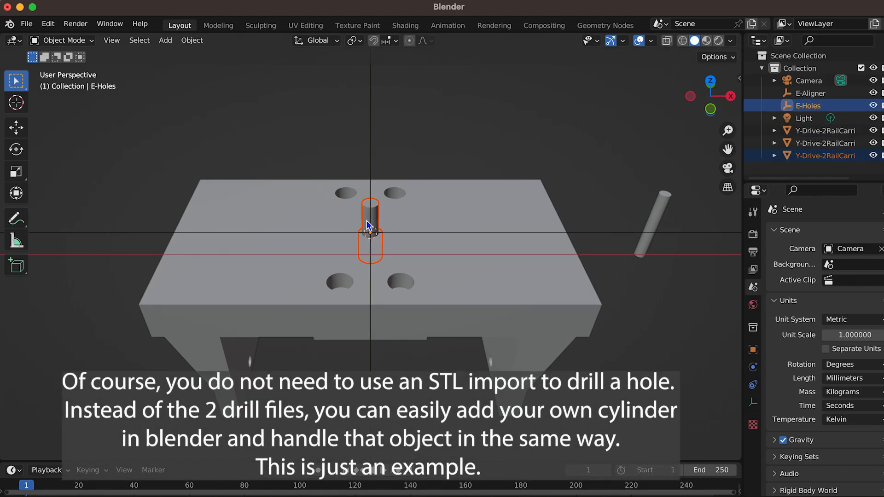
{"action": "right_click", "coordinate": [375, 234]}
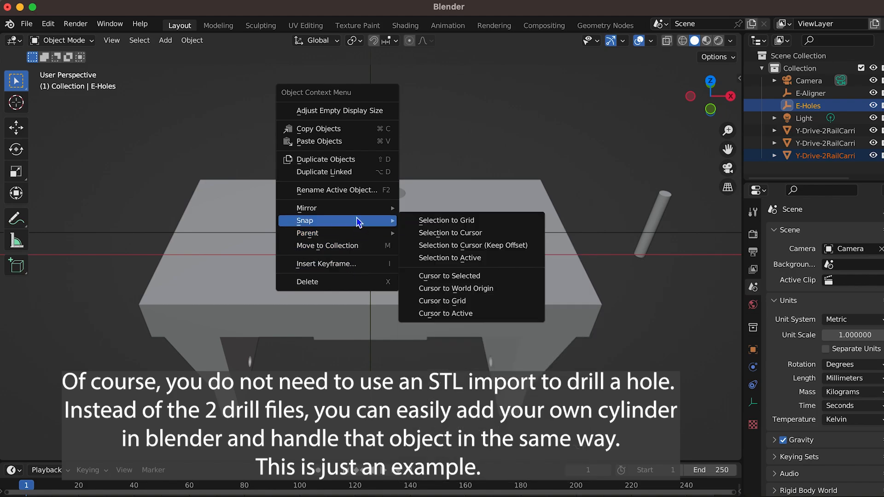
{"action": "left_click", "coordinate": [442, 232]}
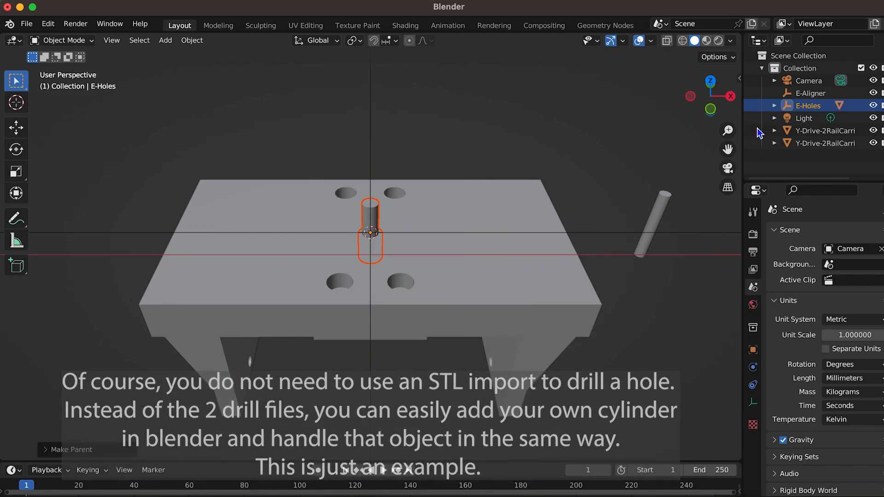
Expand E-Holes in the outliner and alternately select the empty and its Screws child to examine the parenting
{"action": "left_click", "coordinate": [775, 106]}
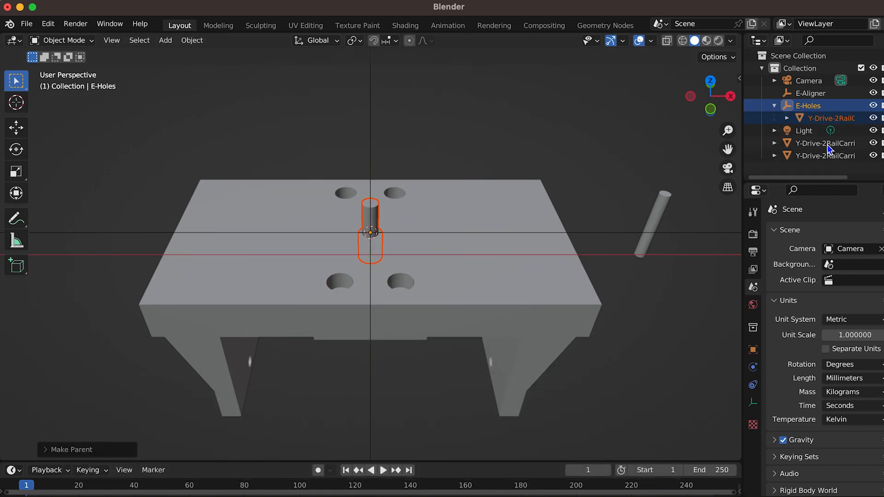
{"action": "left_click", "coordinate": [829, 119]}
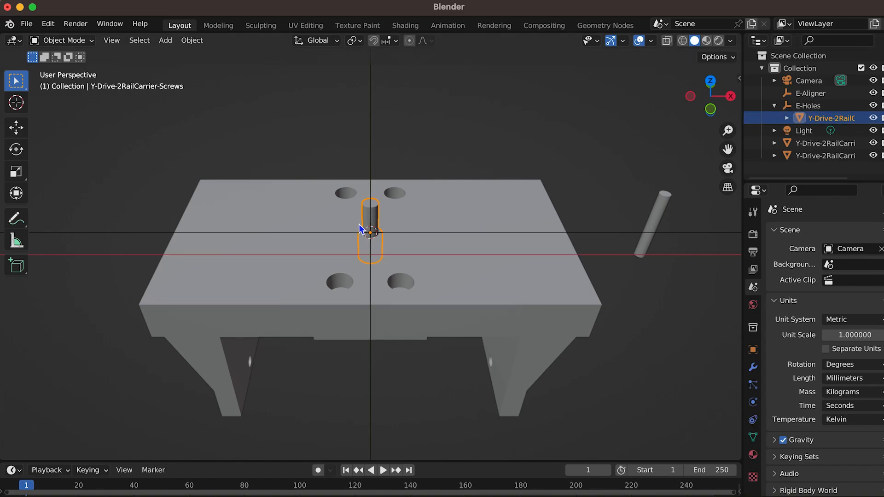
{"action": "left_click", "coordinate": [823, 107]}
{"action": "left_click", "coordinate": [827, 116]}
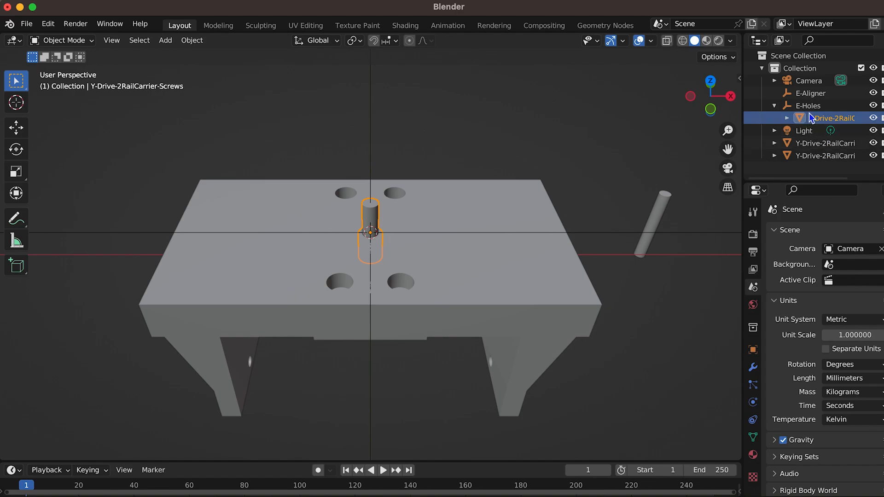
{"action": "left_click", "coordinate": [810, 109]}
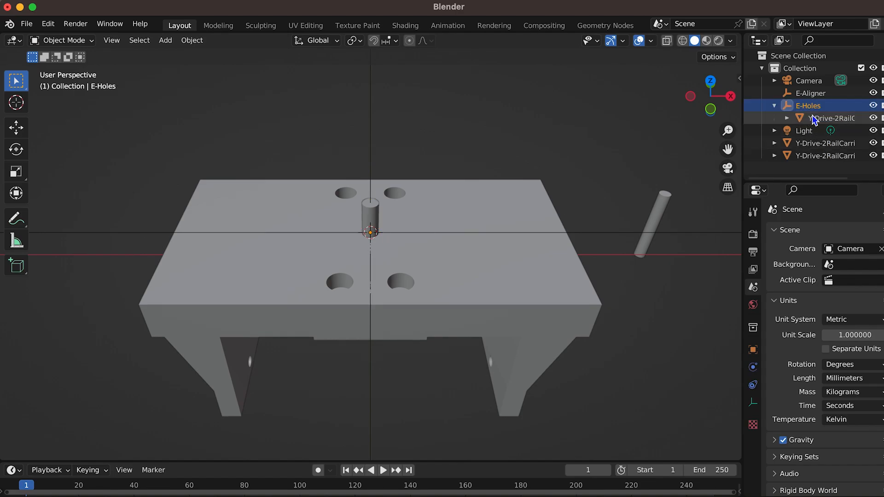
{"action": "left_click", "coordinate": [813, 116]}
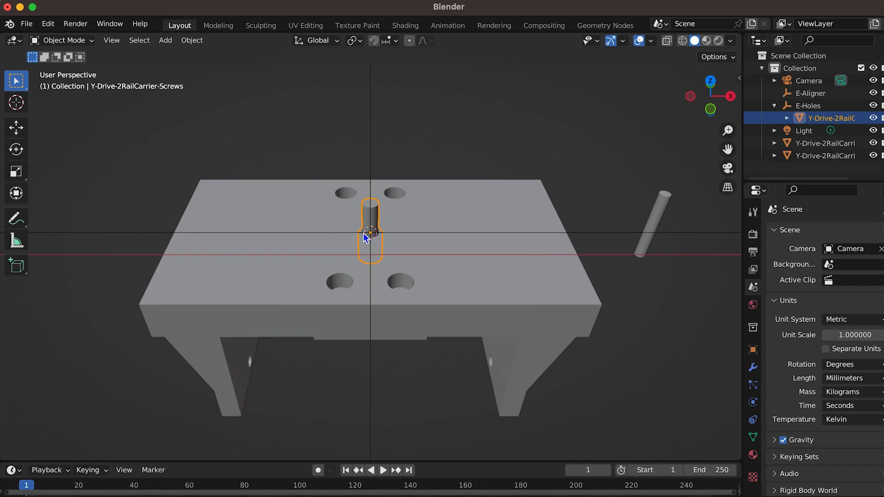
{"action": "left_click", "coordinate": [803, 106]}
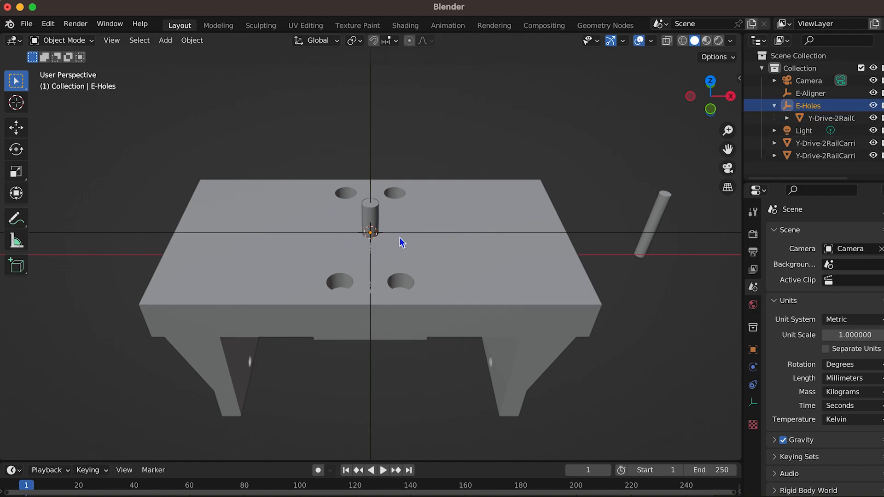
{"action": "left_click", "coordinate": [811, 117]}
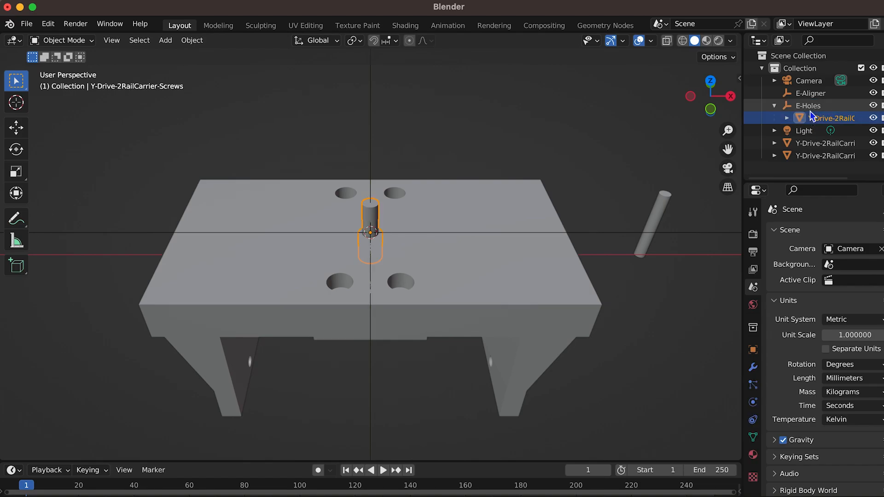
Parent the Aligner cylinder to the E-Aligner empty as Object
{"action": "left_click", "coordinate": [659, 215]}
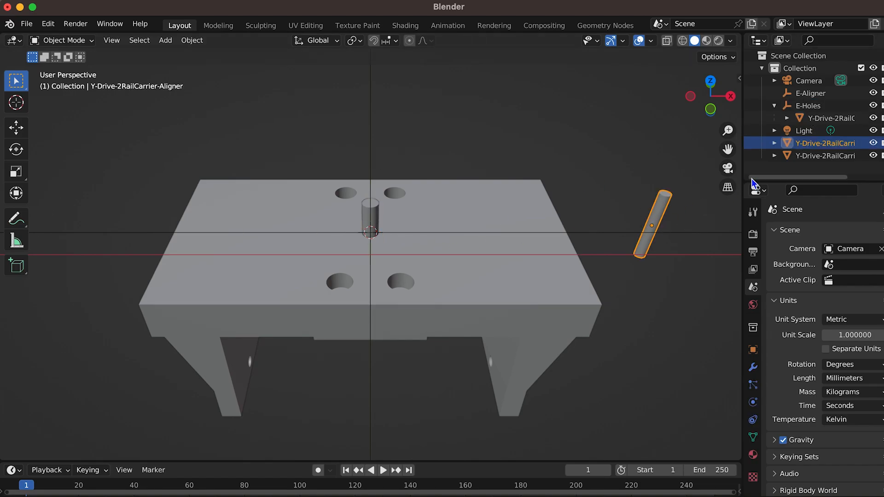
{"action": "left_click", "coordinate": [813, 93]}
{"action": "right_click", "coordinate": [478, 219]}
{"action": "mouse_move", "coordinate": [482, 224]}
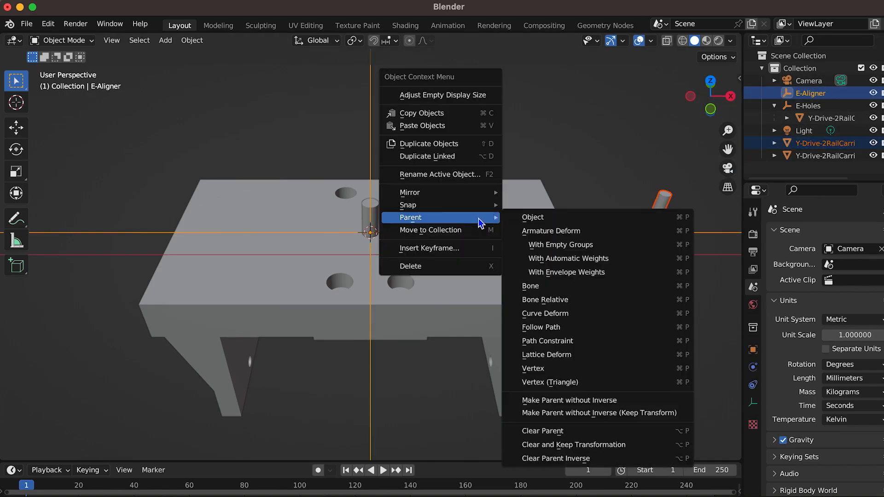
{"action": "left_click", "coordinate": [562, 218]}
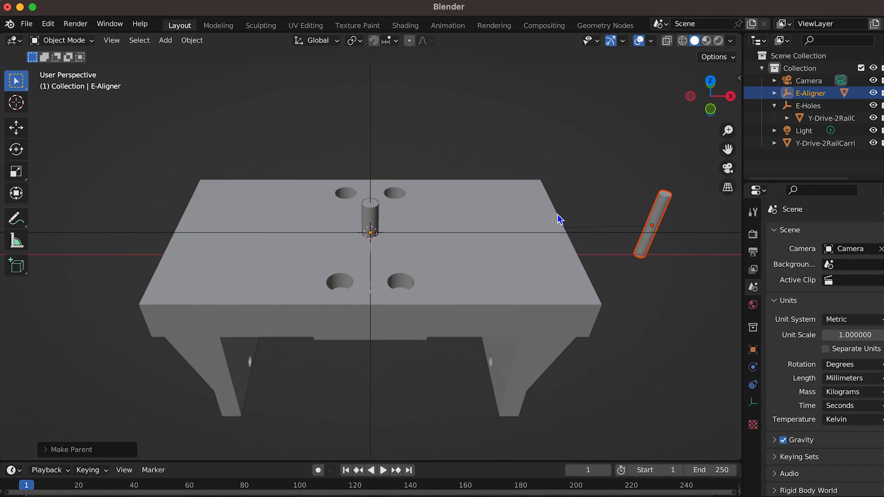
Snap the Aligner cylinder to the 3D cursor at the carrier's centre and deselect it
{"action": "left_click", "coordinate": [656, 221]}
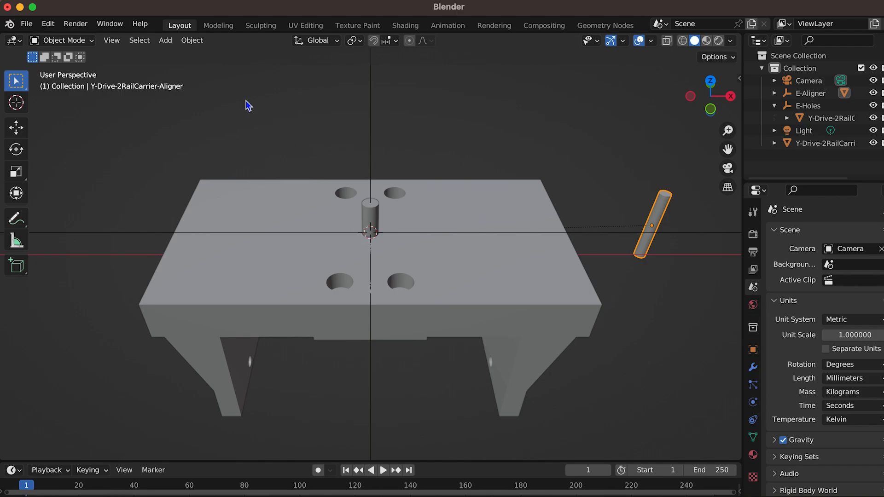
{"action": "left_click", "coordinate": [192, 40]}
{"action": "mouse_move", "coordinate": [225, 121]}
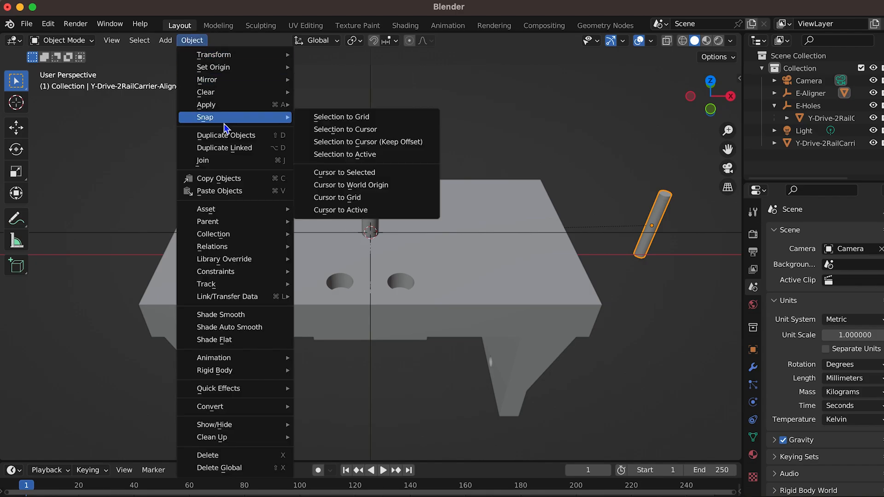
{"action": "left_click", "coordinate": [370, 129]}
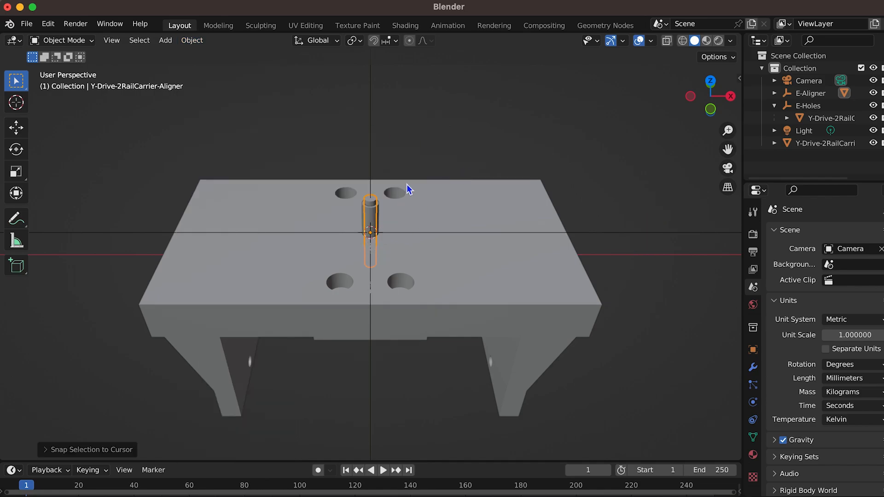
{"action": "left_click", "coordinate": [409, 168]}
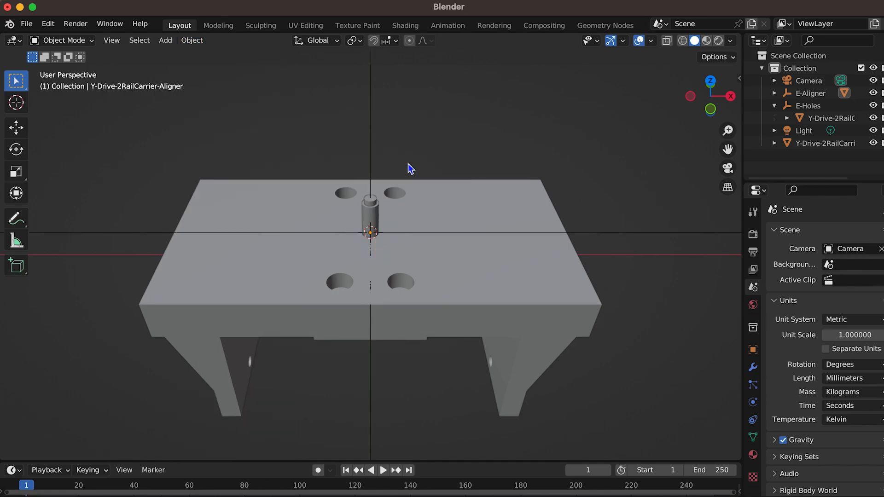
Expand E-Aligner in the outliner to check its child object, and collapse E-Holes
{"action": "left_click", "coordinate": [775, 93]}
{"action": "left_click", "coordinate": [775, 118]}
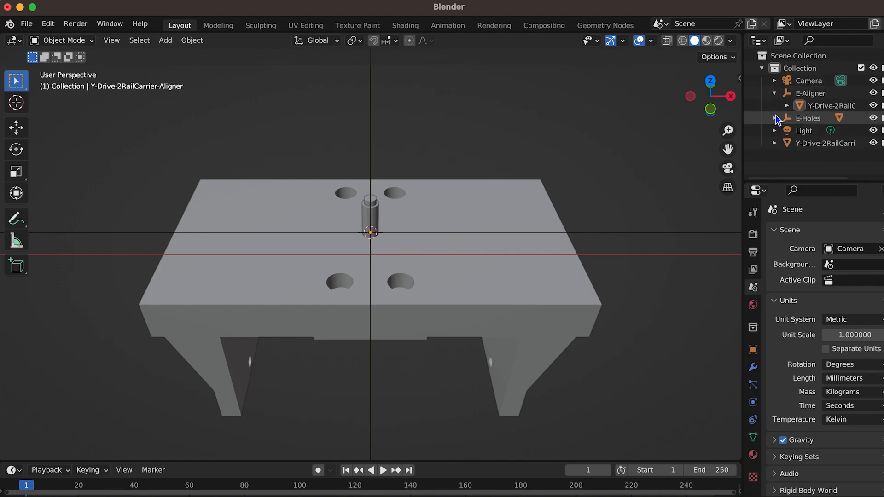
{"action": "left_click", "coordinate": [774, 93]}
{"action": "left_click", "coordinate": [774, 94]}
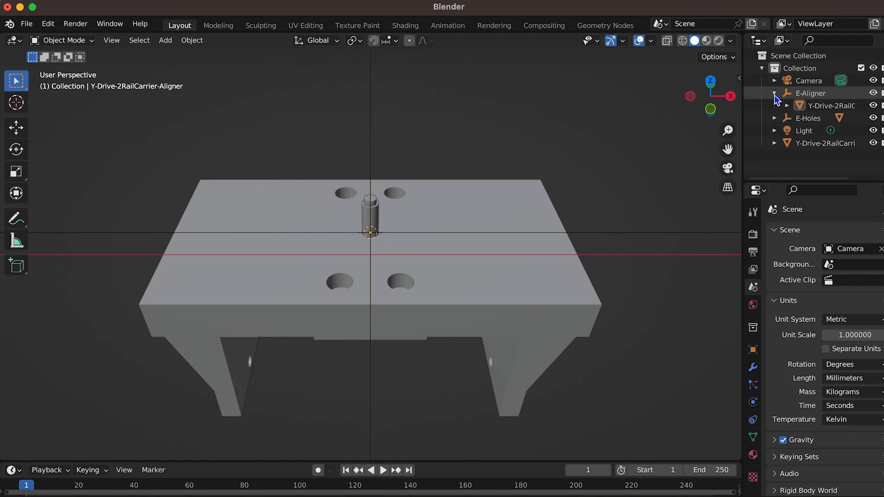
Hide the Aligner cylinder and select the Screws cylinder under the E-Holes empty
{"action": "left_click", "coordinate": [775, 119]}
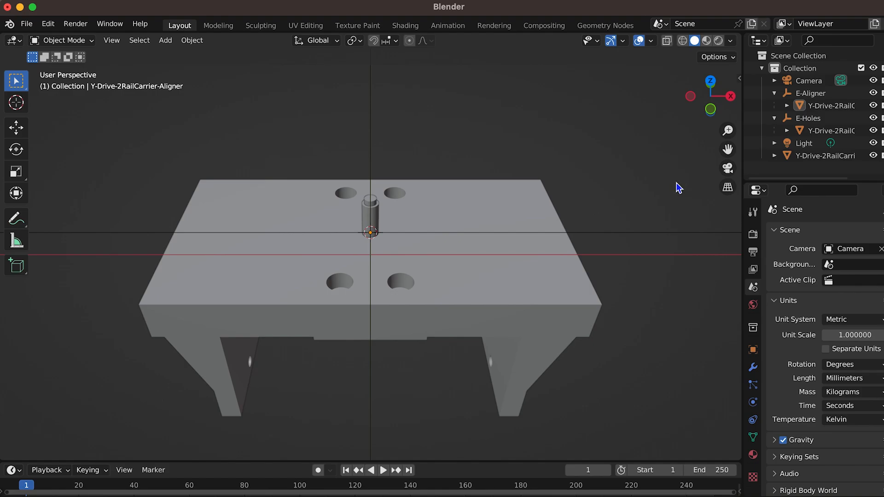
{"action": "left_click", "coordinate": [874, 105]}
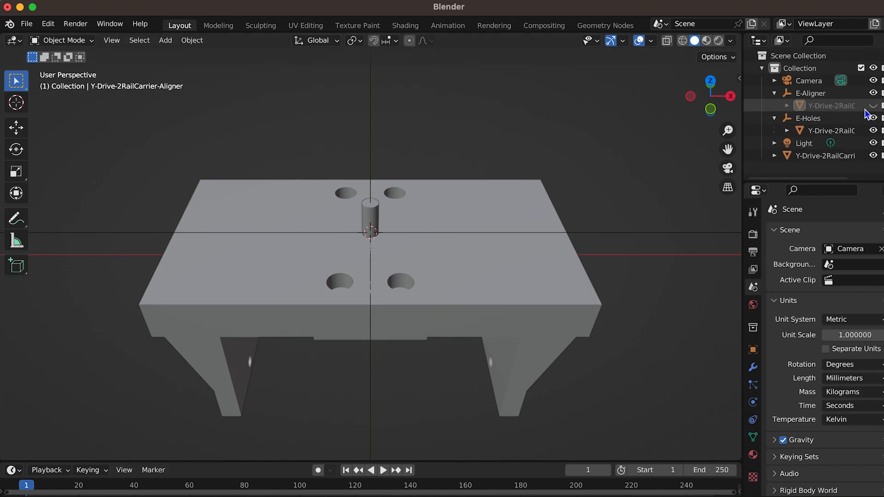
{"action": "left_click", "coordinate": [836, 130]}
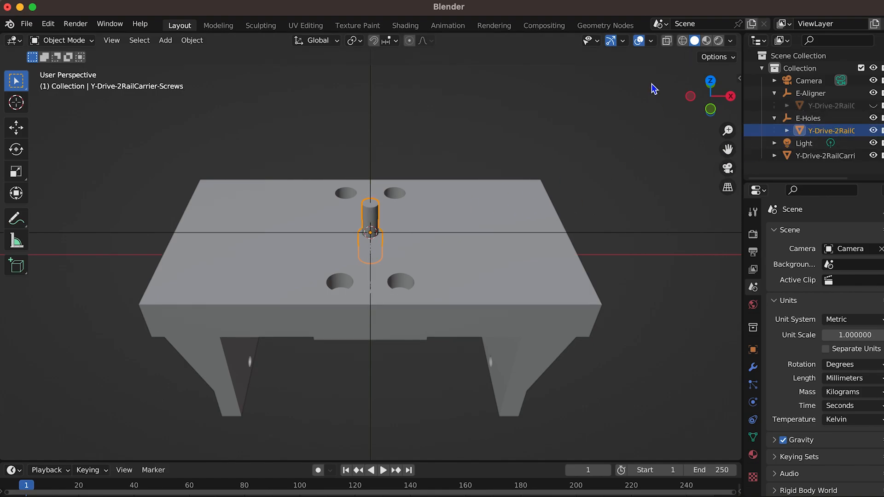
Turn on X-ray display and show the Screws cylinder inside the carrier in Front Orthographic view
{"action": "left_click", "coordinate": [666, 41]}
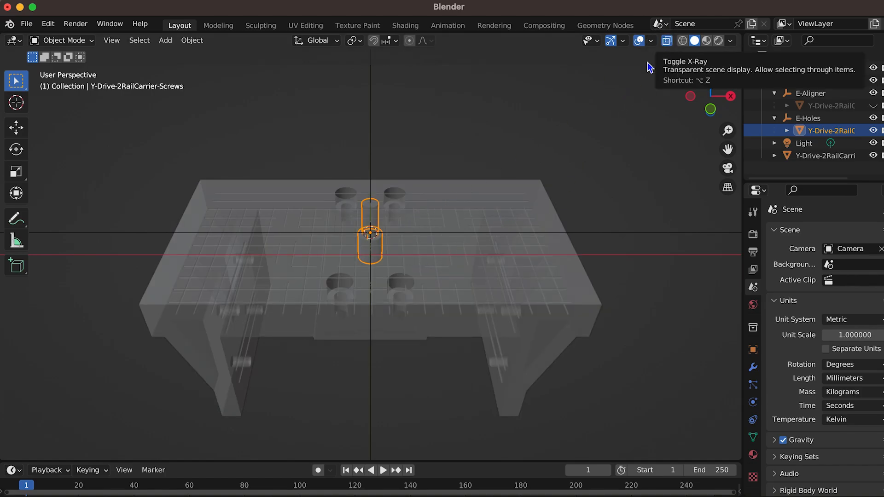
{"action": "scroll", "coordinate": [607, 232], "scroll_direction": "down", "scroll_amount": 5}
{"action": "scroll", "coordinate": [607, 223], "scroll_direction": "up", "scroll_amount": 2}
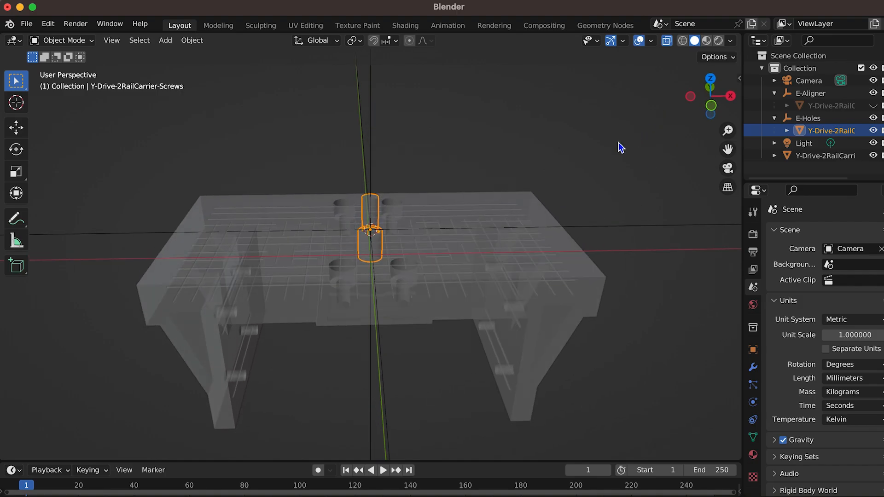
{"action": "scroll", "coordinate": [465, 217], "scroll_direction": "down", "scroll_amount": 4}
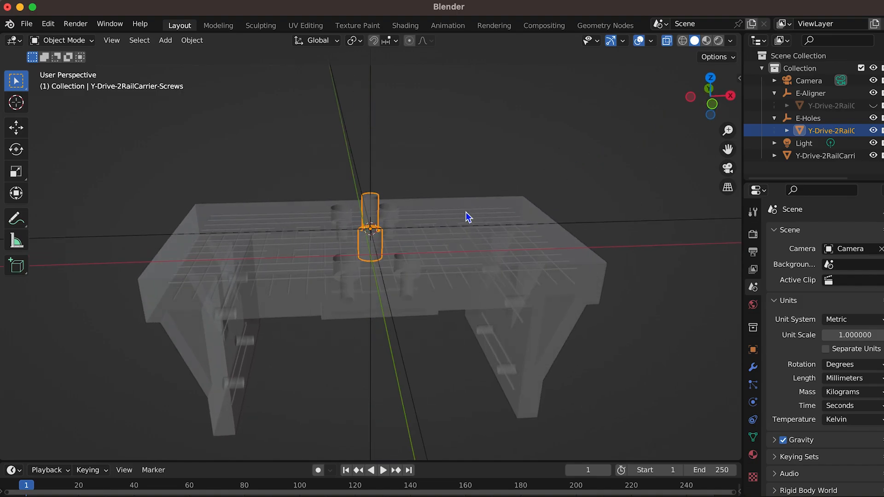
{"action": "left_click", "coordinate": [707, 103]}
{"action": "scroll", "coordinate": [428, 239], "scroll_direction": "up", "scroll_amount": 7}
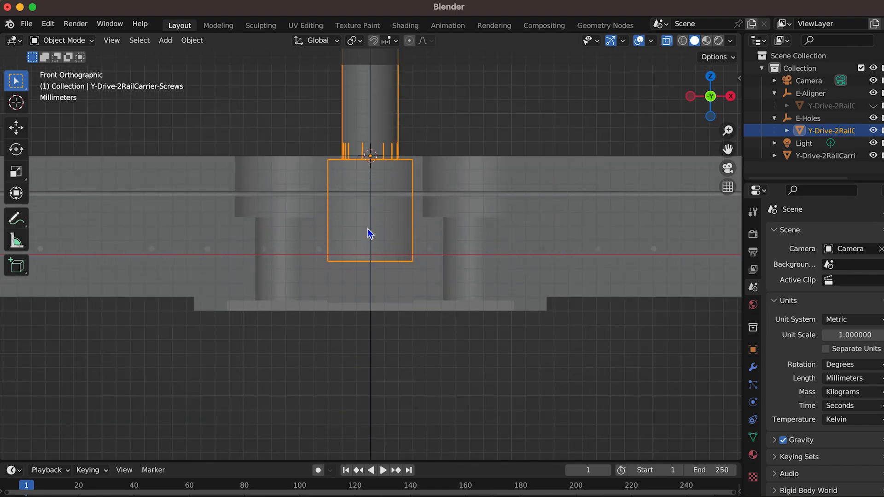
{"action": "scroll", "coordinate": [370, 234], "scroll_direction": "down", "scroll_amount": 2}
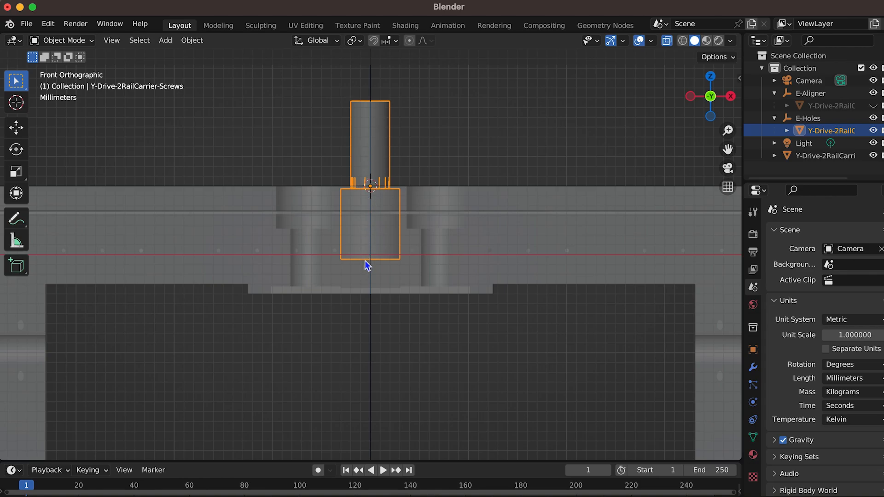
Move the E-Holes empty down along Z until the Screws cylinder's wide end sits just above the carrier's underside
{"action": "left_click", "coordinate": [800, 115]}
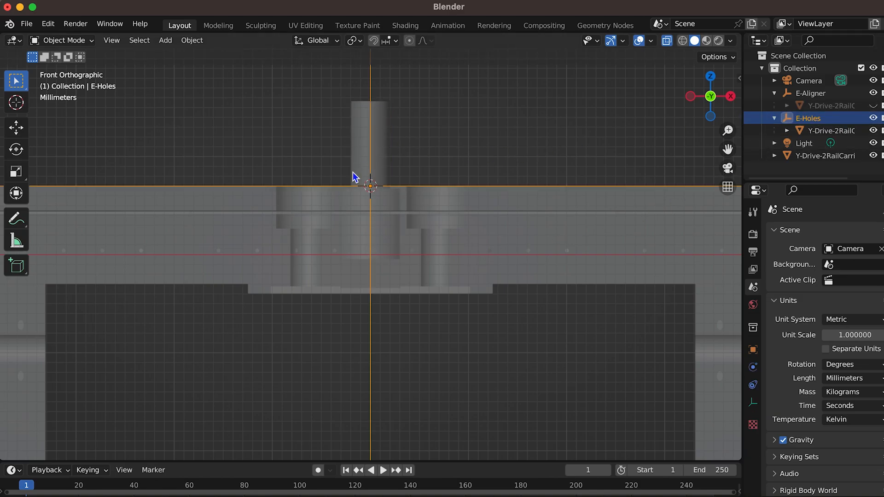
{"action": "key", "text": "g"}
{"action": "key", "text": "z"}
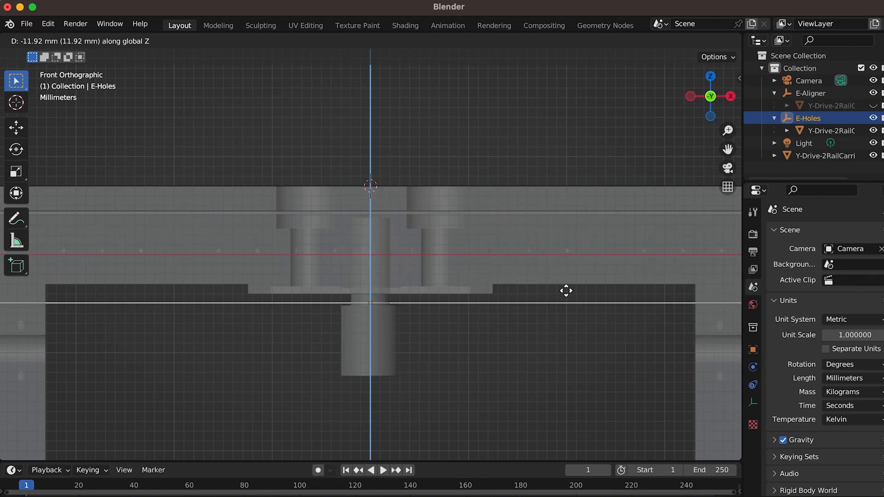
{"action": "left_click", "coordinate": [581, 198]}
{"action": "scroll", "coordinate": [502, 281], "scroll_direction": "up", "scroll_amount": 6}
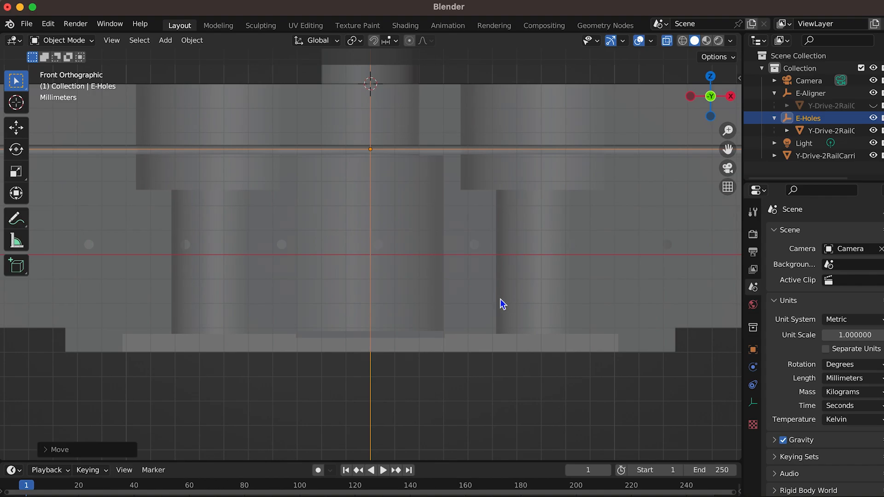
{"action": "scroll", "coordinate": [463, 332], "scroll_direction": "down", "scroll_amount": 3}
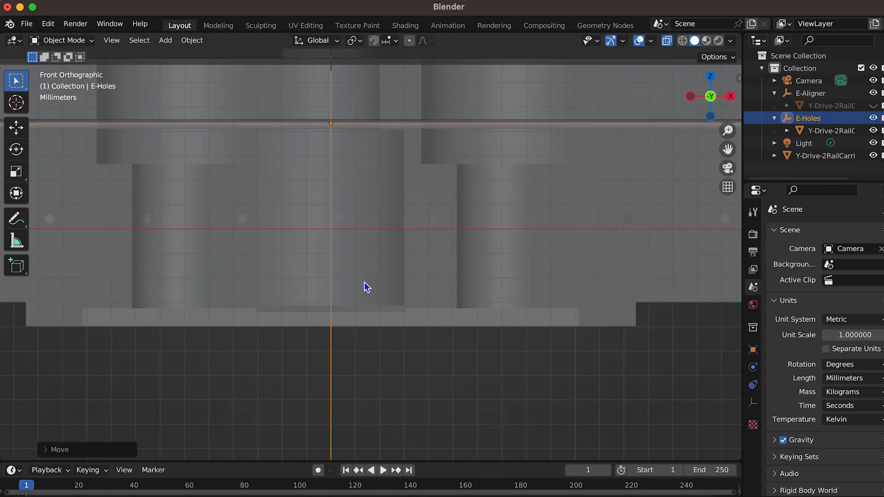
Move the E-Holes empty about 8.6 mm down along Z so the Screws cylinder's wide section sits below the carrier
{"action": "key", "text": "g"}
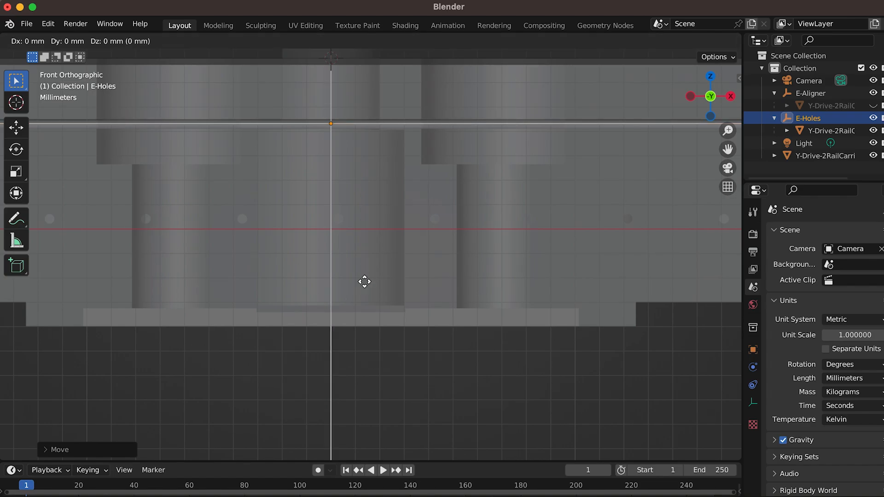
{"action": "key", "text": "Escape"}
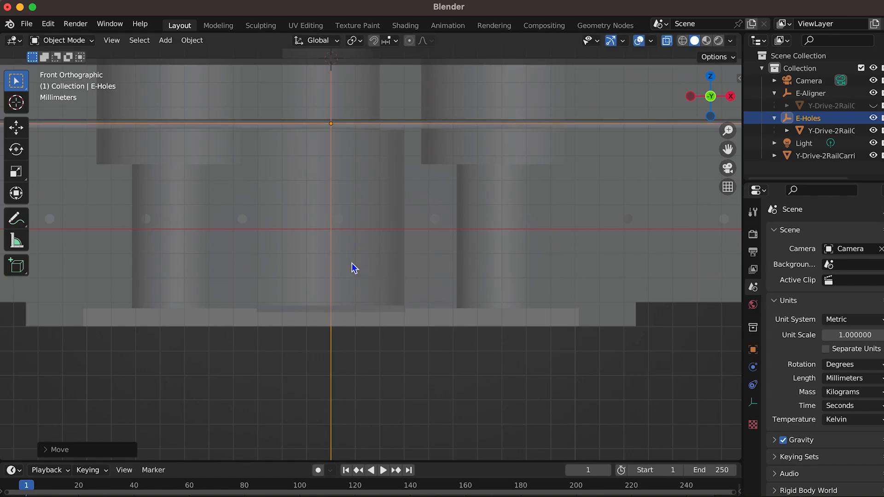
{"action": "key", "text": "g"}
{"action": "key", "text": "z"}
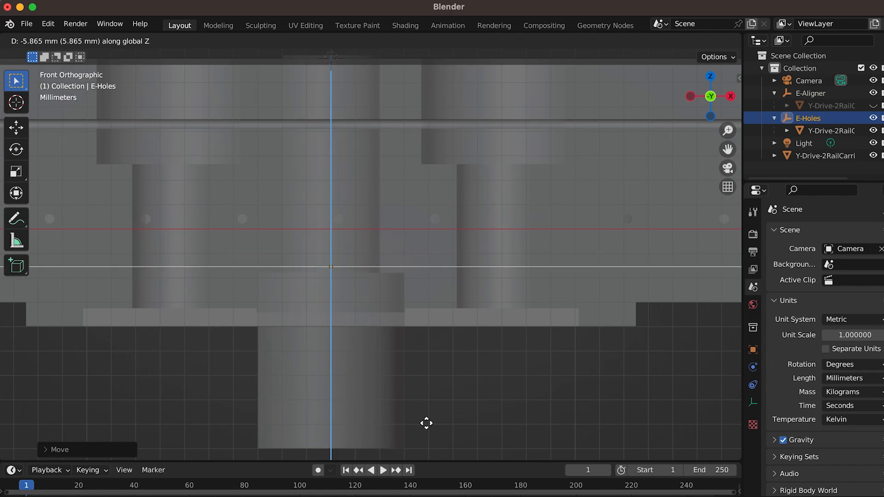
{"action": "left_click", "coordinate": [421, 66]}
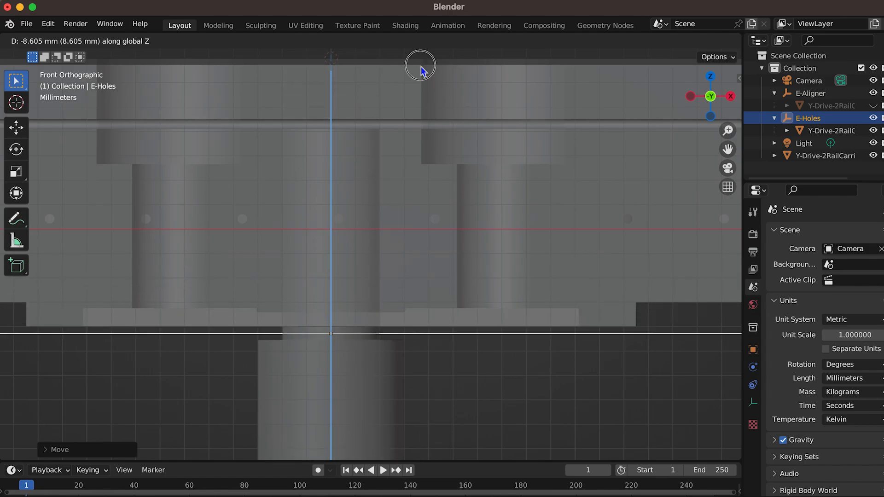
{"action": "middle_click_drag", "start_coordinate": [454, 332], "coordinate": [476, 187], "text": "shift"}
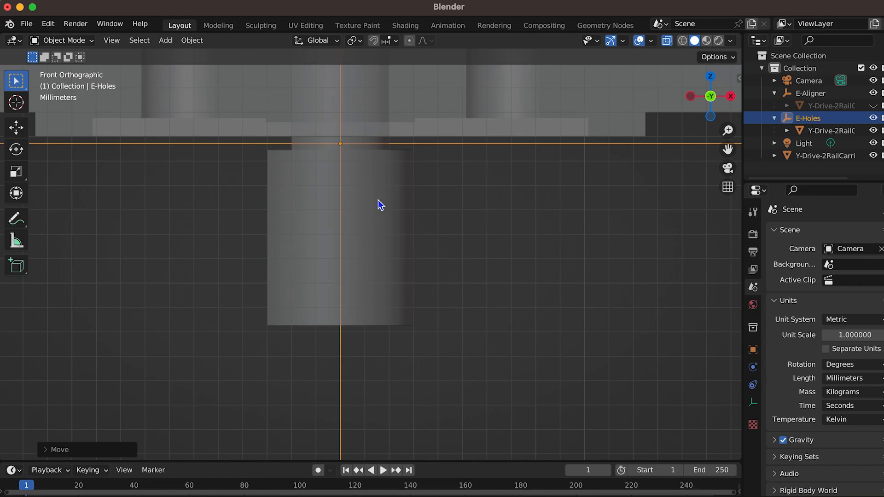
{"action": "middle_click_drag", "start_coordinate": [472, 313], "coordinate": [534, 378], "text": "shift"}
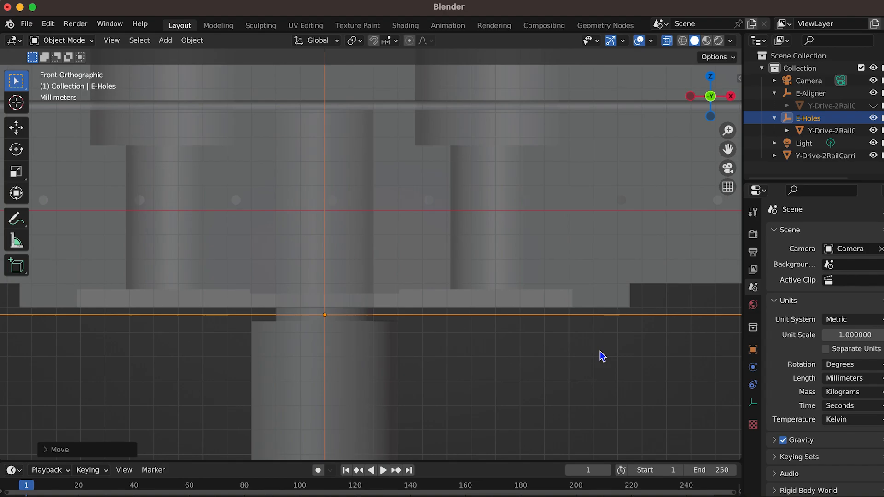
Raise the E-Holes empty about 7 mm along Z to level the Screws cylinder's shoulder with the existing holes' counterbore floors
{"action": "key", "text": "g"}
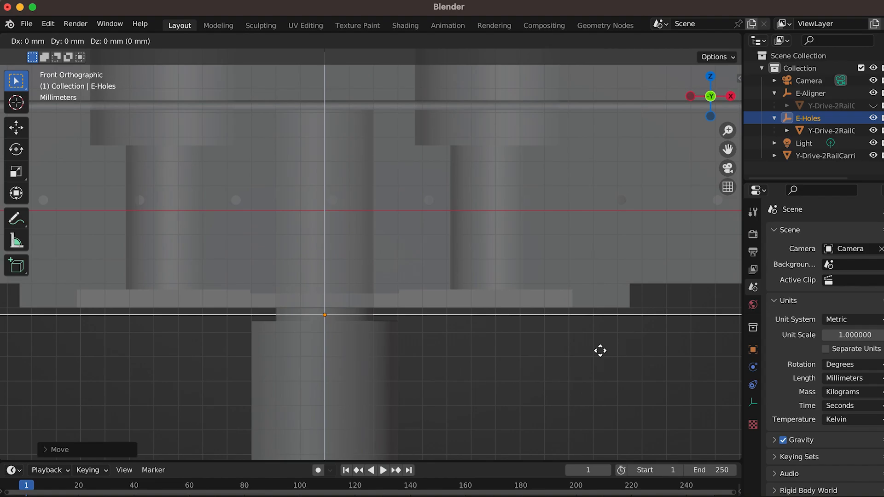
{"action": "key", "text": "z"}
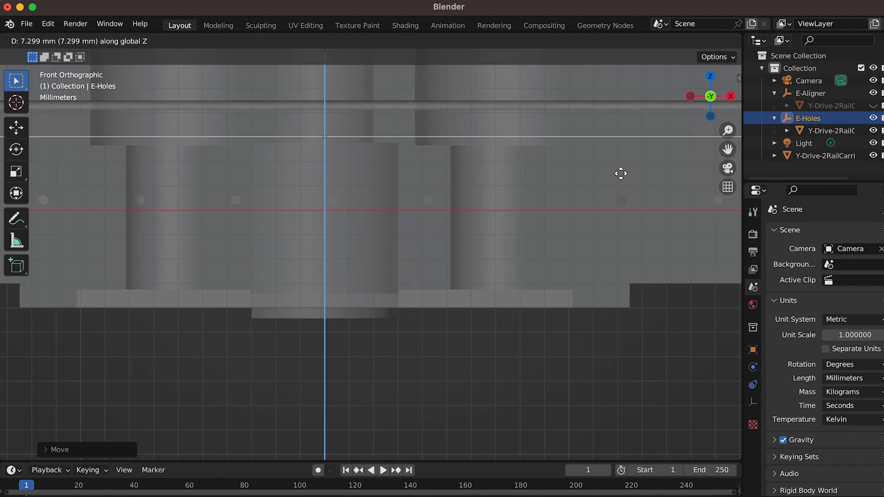
{"action": "left_click", "coordinate": [617, 179]}
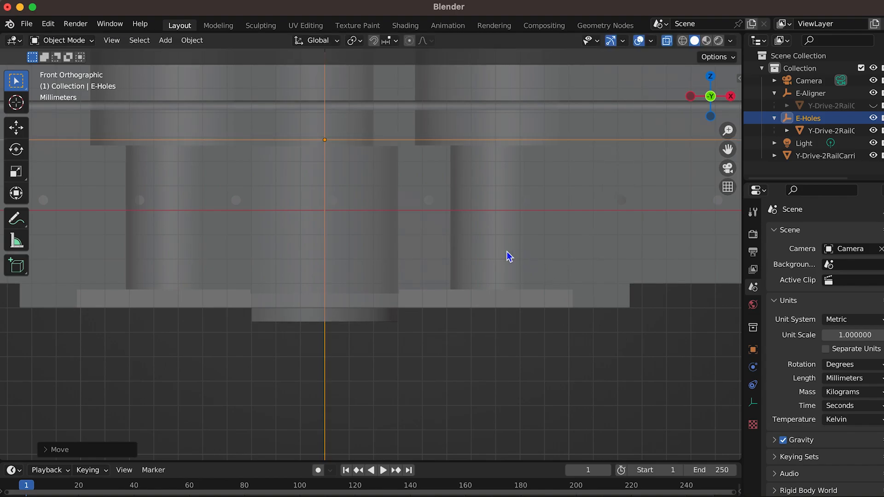
Move the Screws cylinder 20 mm along X and 10 mm along Y, away from its E-Holes empty
{"action": "scroll", "coordinate": [356, 273], "scroll_direction": "down", "scroll_amount": 4}
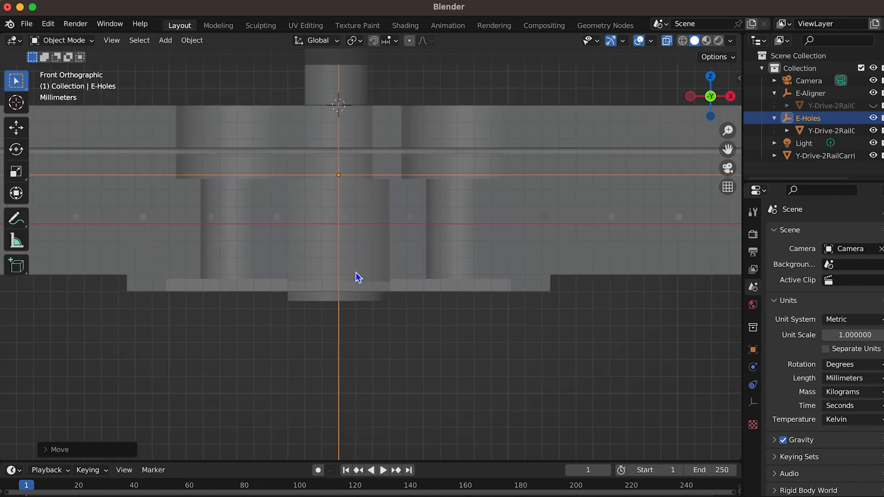
{"action": "middle_click_drag", "start_coordinate": [355, 273], "coordinate": [379, 282]}
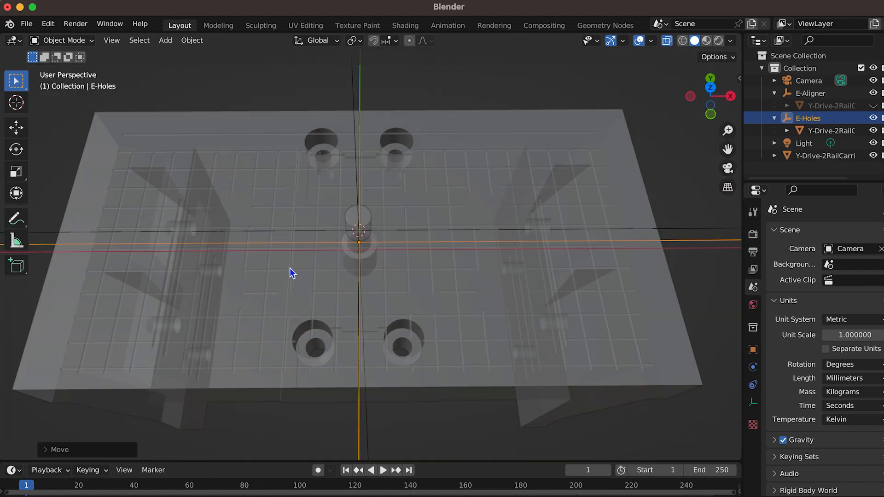
{"action": "left_click", "coordinate": [383, 248]}
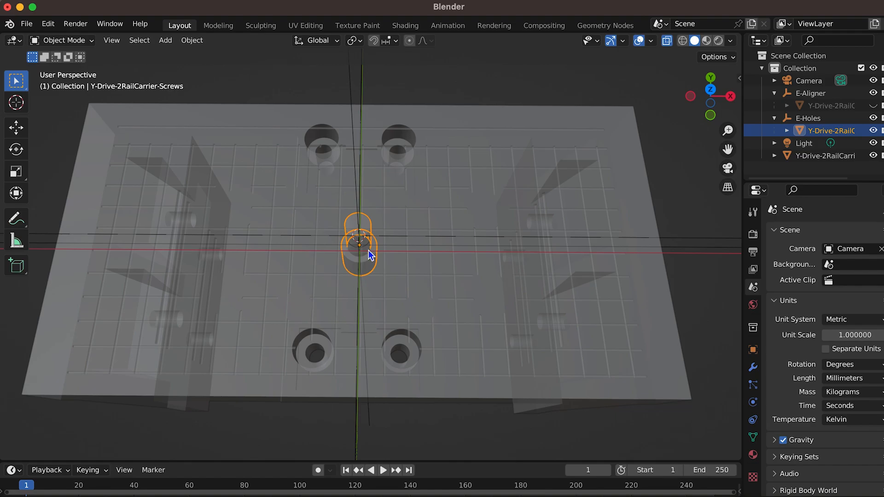
{"action": "key", "text": "g"}
{"action": "type", "text": "x2"}
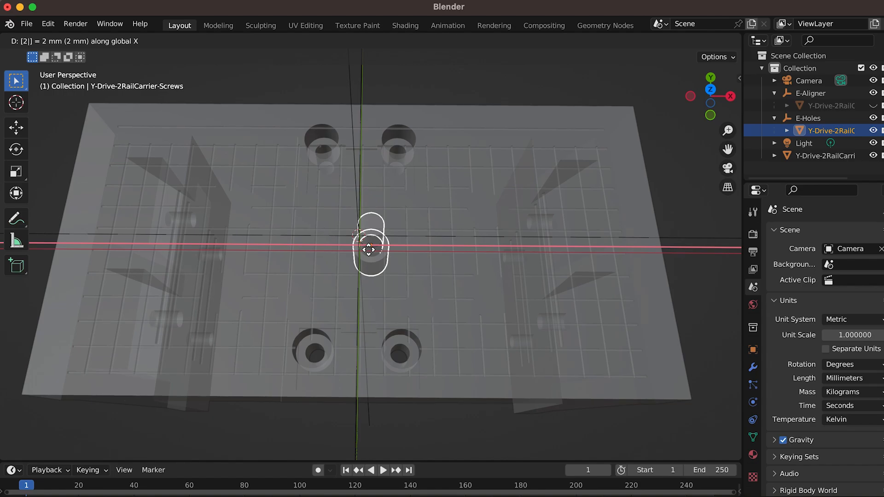
{"action": "type", "text": "0"}
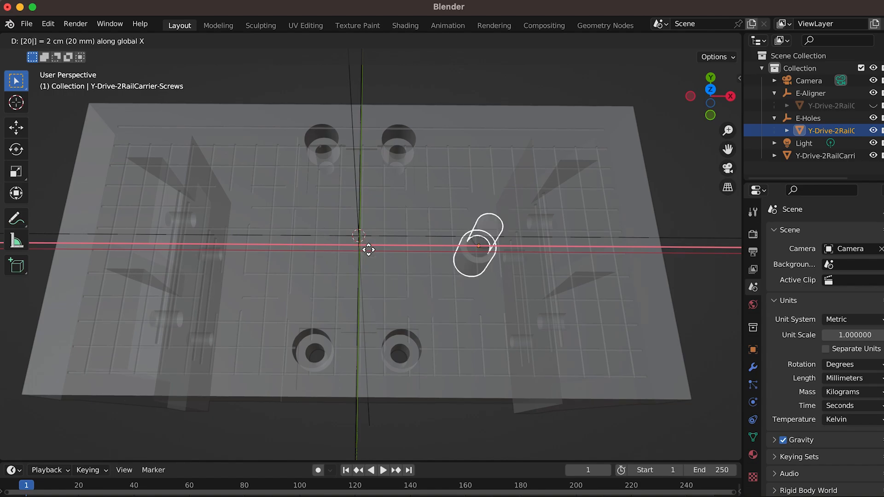
{"action": "key", "text": "Return"}
{"action": "type", "text": "y"}
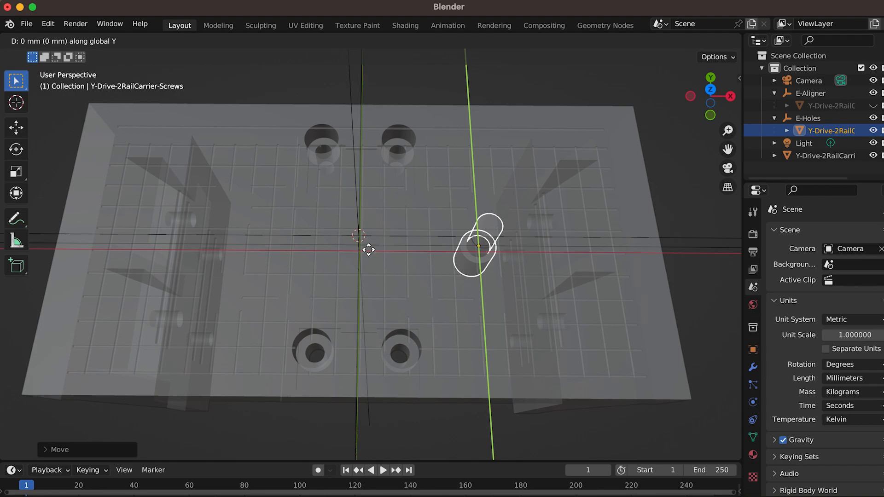
{"action": "type", "text": "10"}
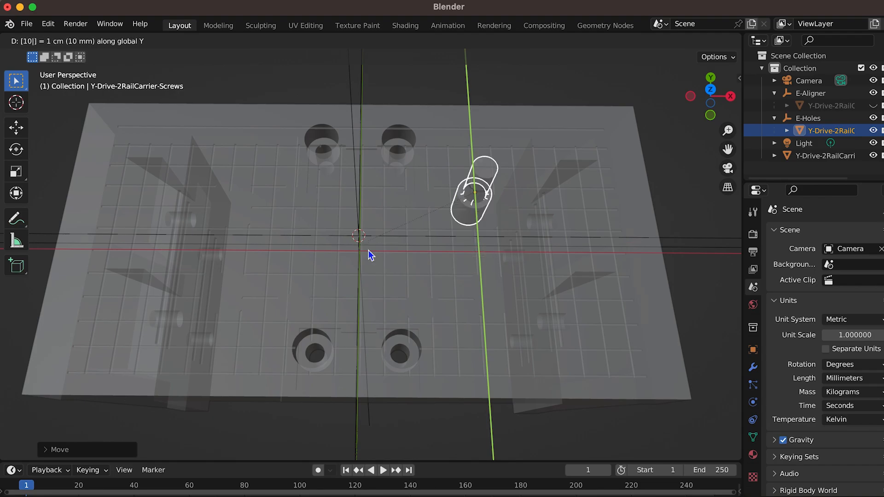
{"action": "key", "text": "Return"}
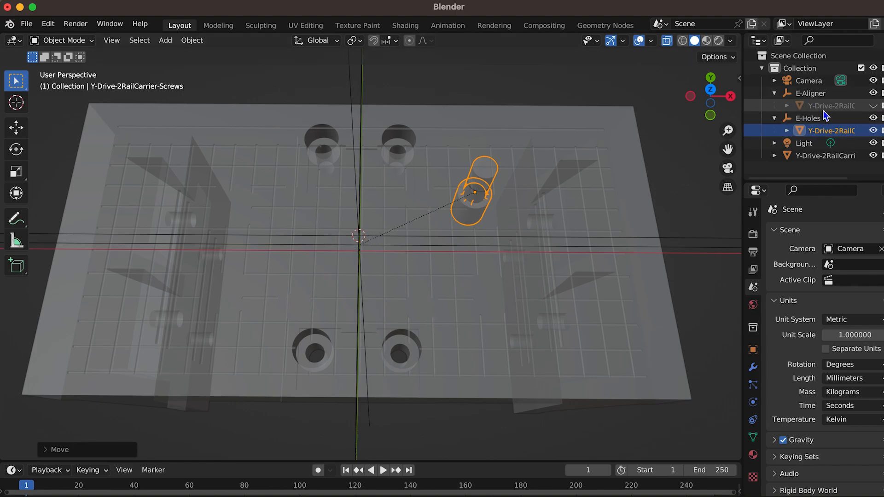
Snap the 3D cursor to the E-Holes empty
{"action": "left_click", "coordinate": [810, 118]}
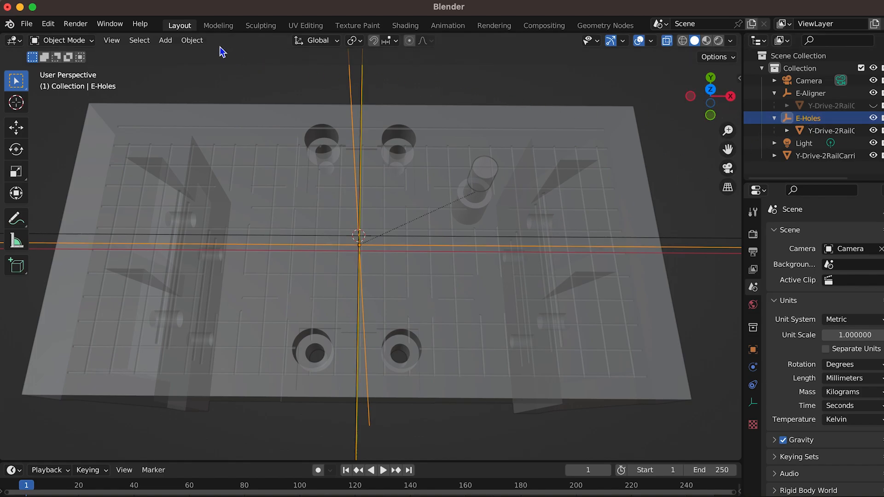
{"action": "left_click", "coordinate": [191, 41]}
{"action": "mouse_move", "coordinate": [206, 125]}
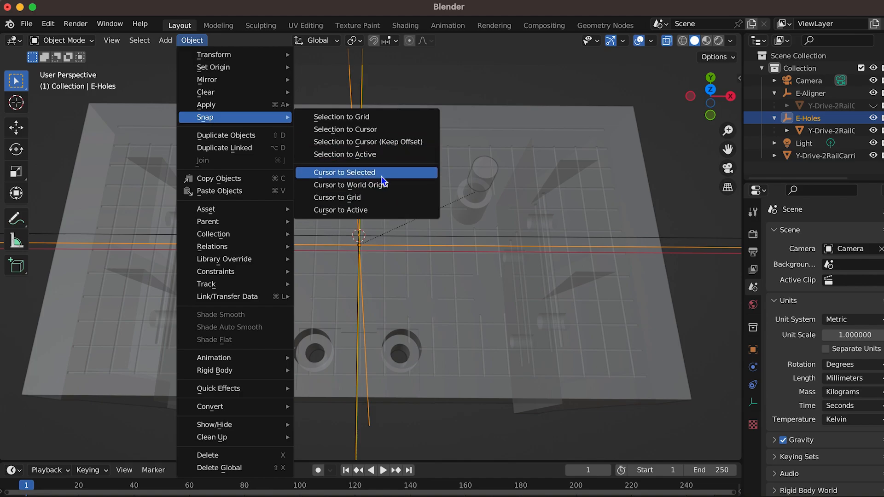
{"action": "left_click", "coordinate": [368, 174]}
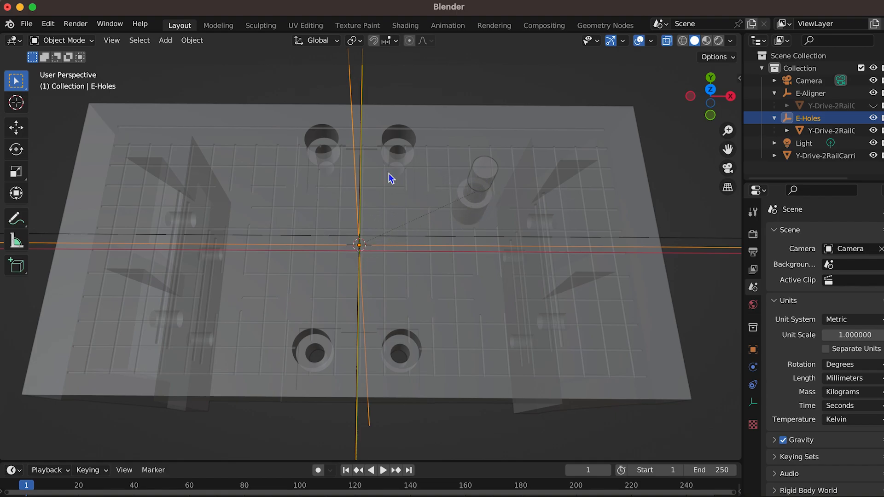
Alternately select the Screws cylinder and the E-Holes empty to compare their positions, finishing on the Screws cylinder
{"action": "left_click", "coordinate": [483, 181]}
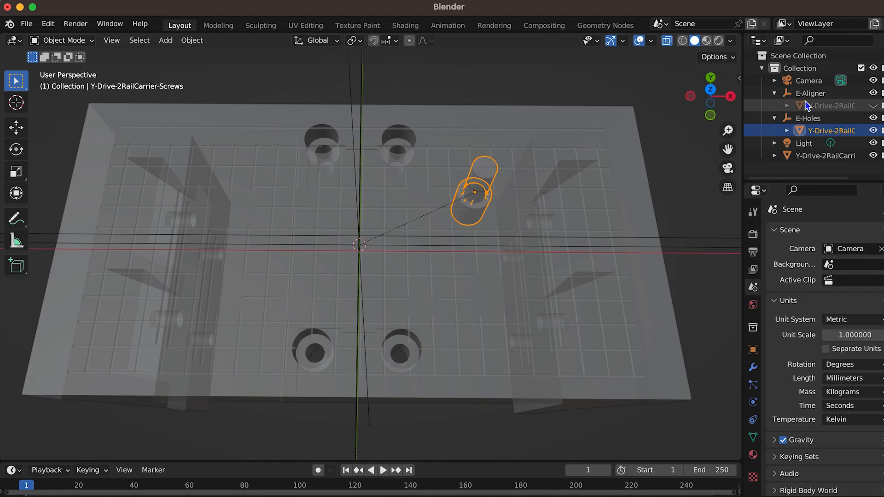
{"action": "left_click", "coordinate": [808, 117]}
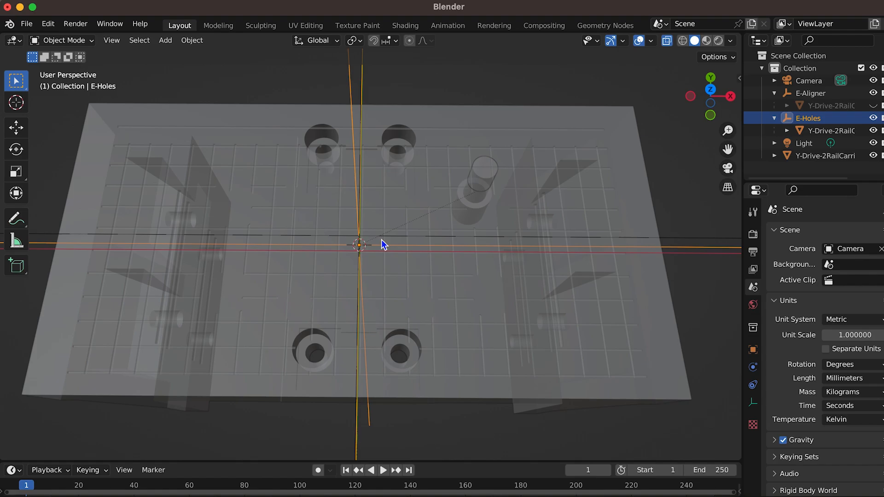
{"action": "left_click", "coordinate": [490, 174]}
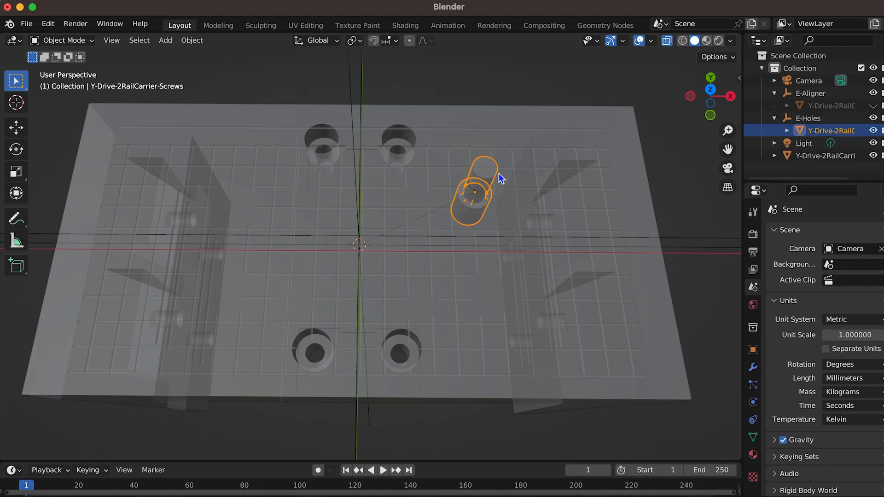
Show the Screws cylinder's transform values and set its origin to the 3D cursor at the E-Holes empty
{"action": "left_click", "coordinate": [738, 75]}
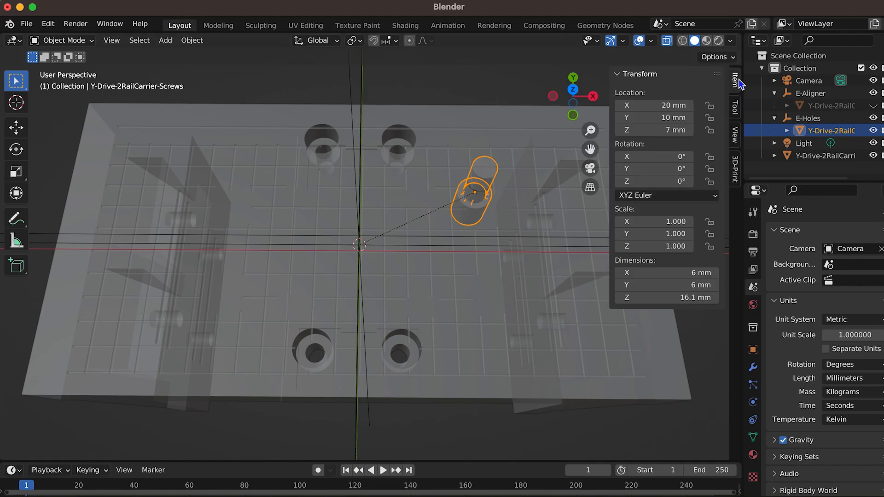
{"action": "left_click", "coordinate": [670, 286]}
{"action": "left_click", "coordinate": [671, 275]}
{"action": "left_click", "coordinate": [808, 119]}
{"action": "left_click", "coordinate": [825, 131]}
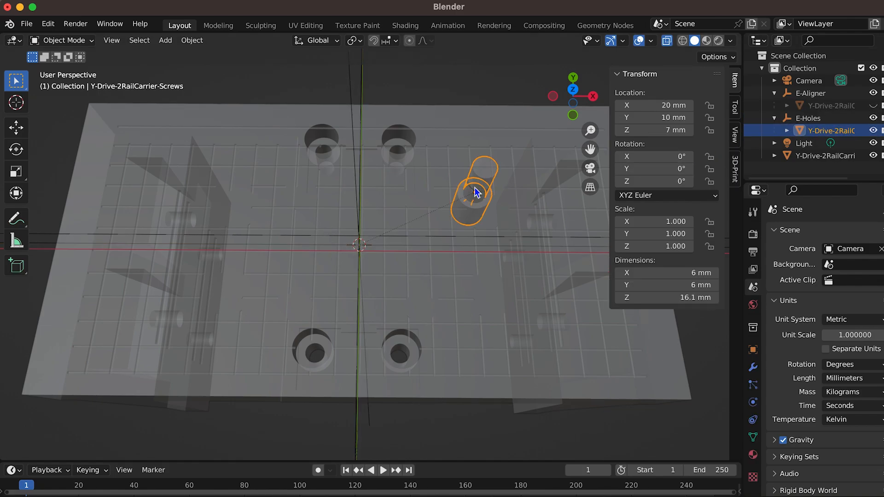
{"action": "left_click", "coordinate": [194, 40]}
{"action": "mouse_move", "coordinate": [205, 67]}
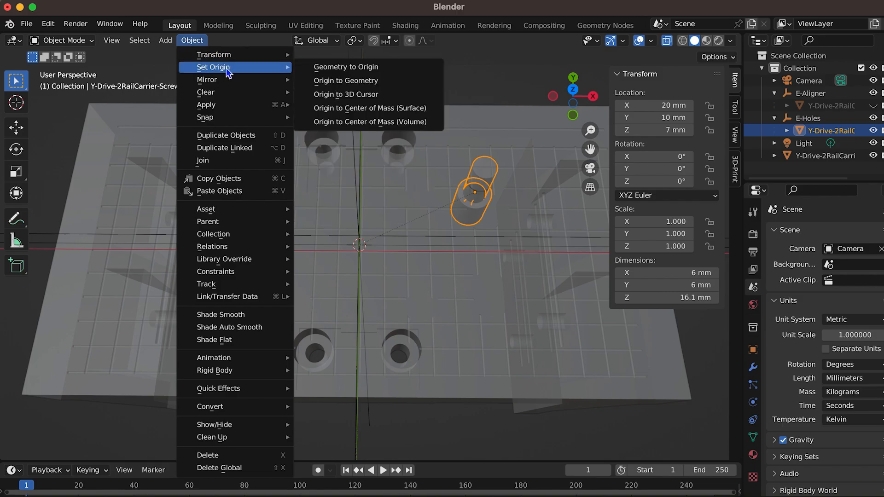
{"action": "left_click", "coordinate": [366, 95]}
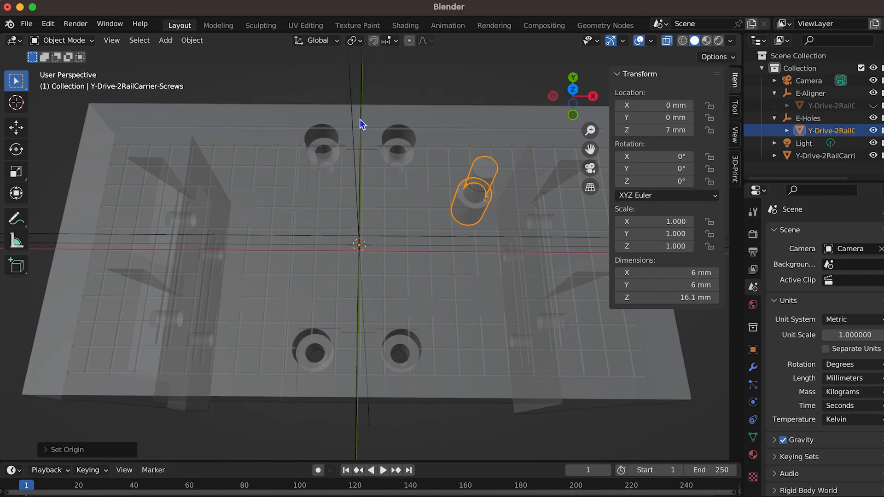
{"action": "left_click", "coordinate": [802, 118]}
{"action": "key", "text": "g"}
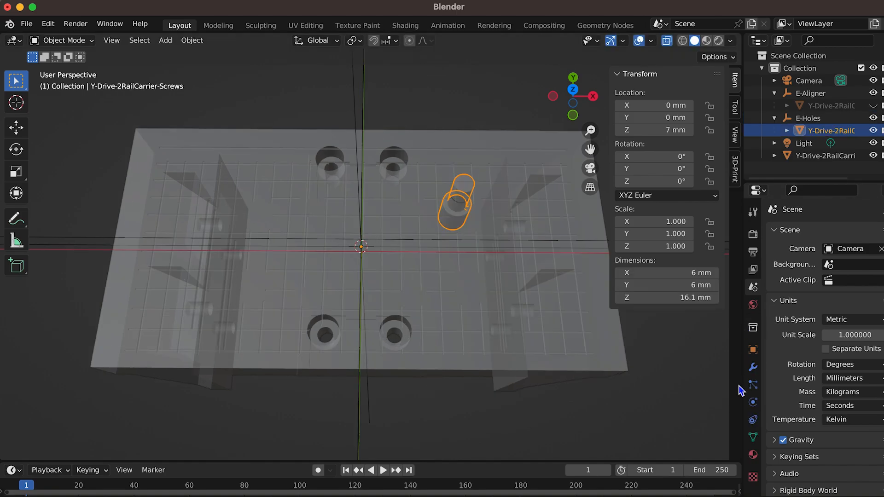
Add a Mirror modifier to the Screws cylinder and mirror it on both the X and Y axes
{"action": "left_click", "coordinate": [753, 353]}
{"action": "left_click", "coordinate": [753, 367]}
{"action": "left_click", "coordinate": [797, 233]}
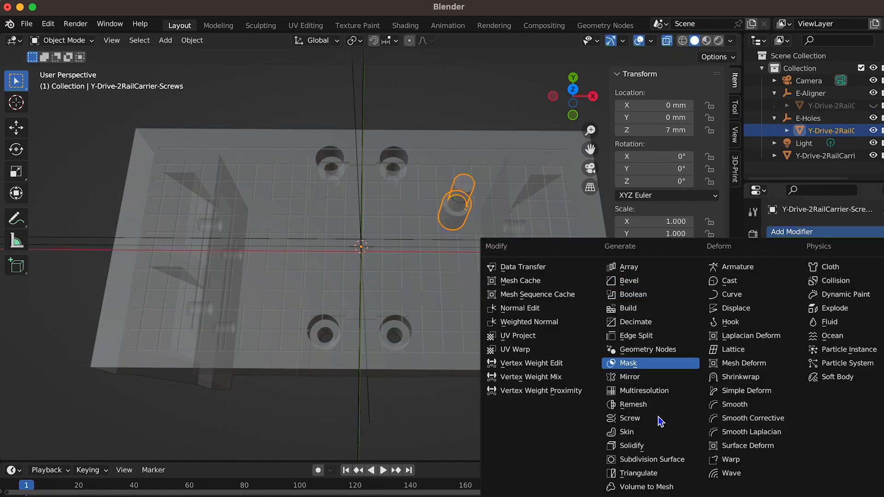
{"action": "left_click", "coordinate": [648, 380]}
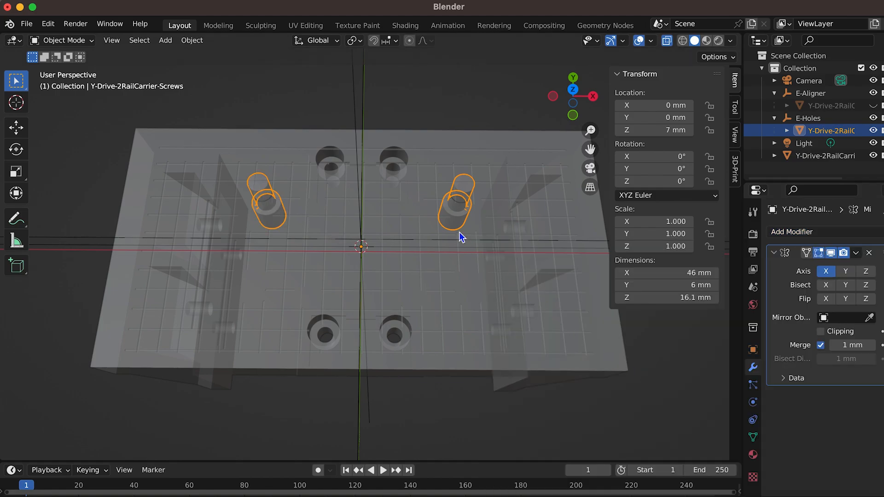
{"action": "left_click", "coordinate": [845, 272]}
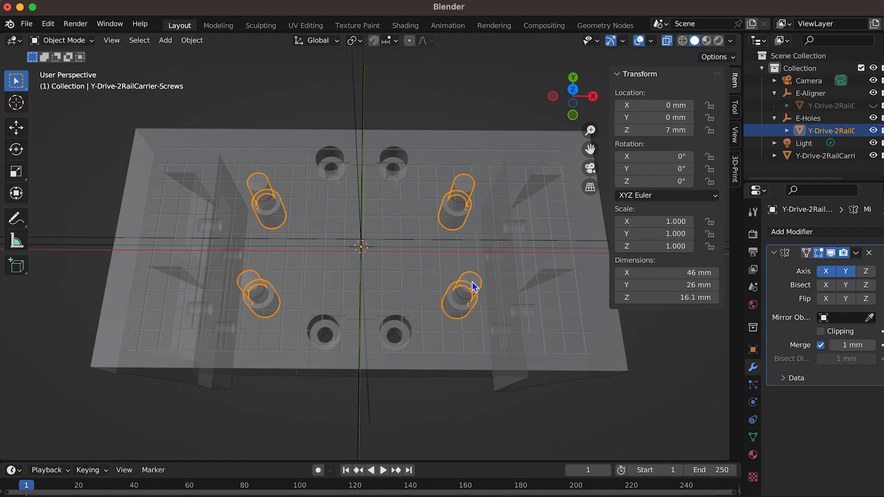
Add a Boolean modifier set to Difference on the rail carrier, with the mirrored Screws cylinders as the cutting object
{"action": "middle_click_drag", "start_coordinate": [474, 286], "coordinate": [502, 318]}
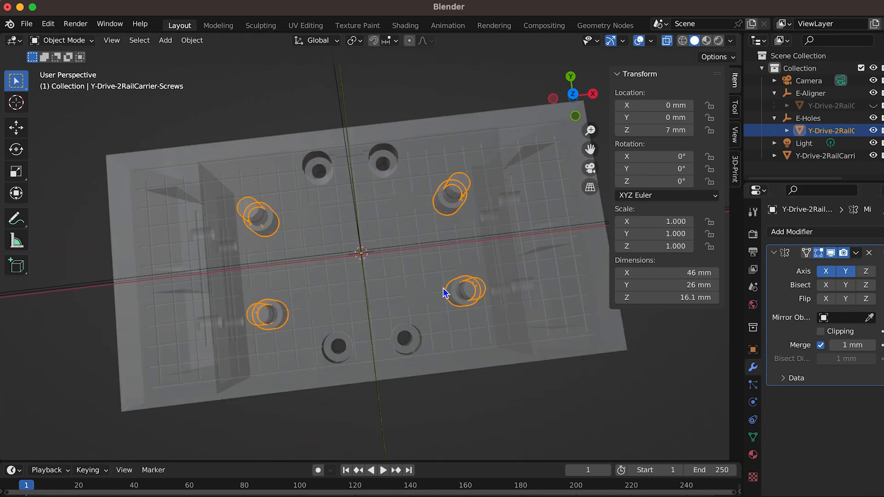
{"action": "key", "text": "KP_1"}
{"action": "middle_click_drag", "start_coordinate": [490, 254], "coordinate": [473, 304]}
{"action": "scroll", "coordinate": [454, 197], "scroll_direction": "down", "scroll_amount": 1}
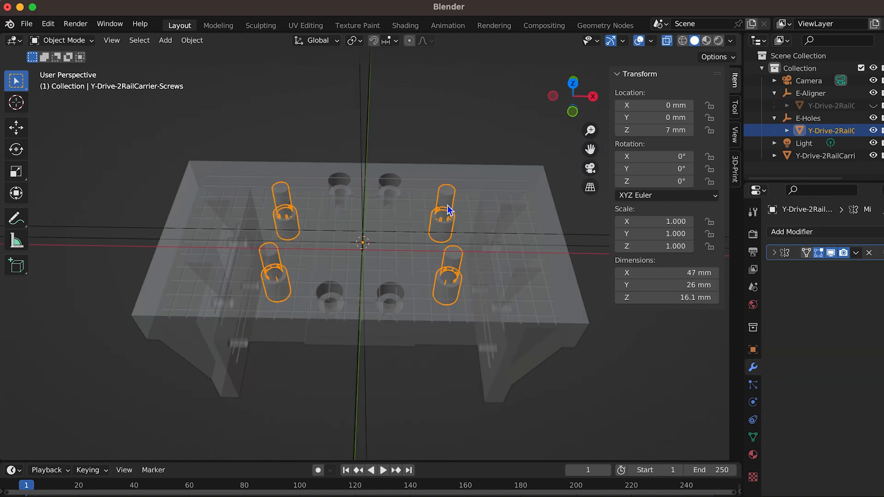
{"action": "scroll", "coordinate": [448, 209], "scroll_direction": "up", "scroll_amount": 3}
{"action": "middle_click_drag", "start_coordinate": [442, 258], "coordinate": [447, 198]}
{"action": "left_click", "coordinate": [568, 304]}
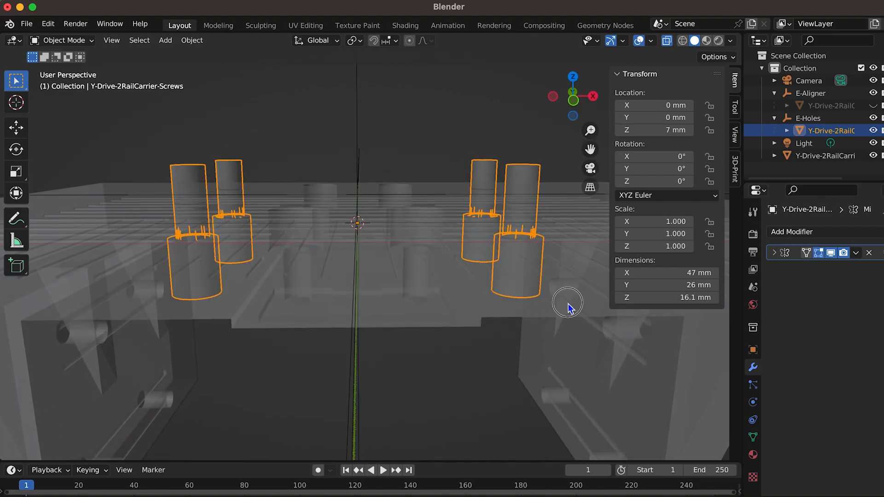
{"action": "left_click", "coordinate": [789, 235]}
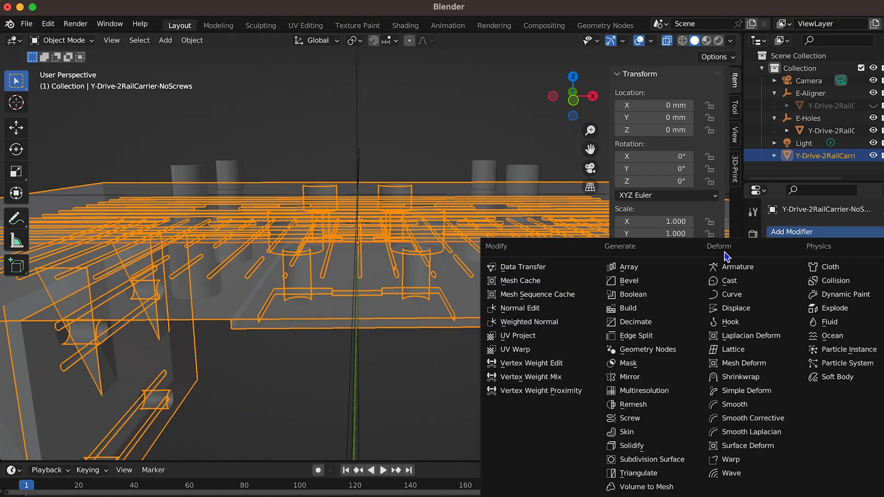
{"action": "left_click", "coordinate": [657, 299]}
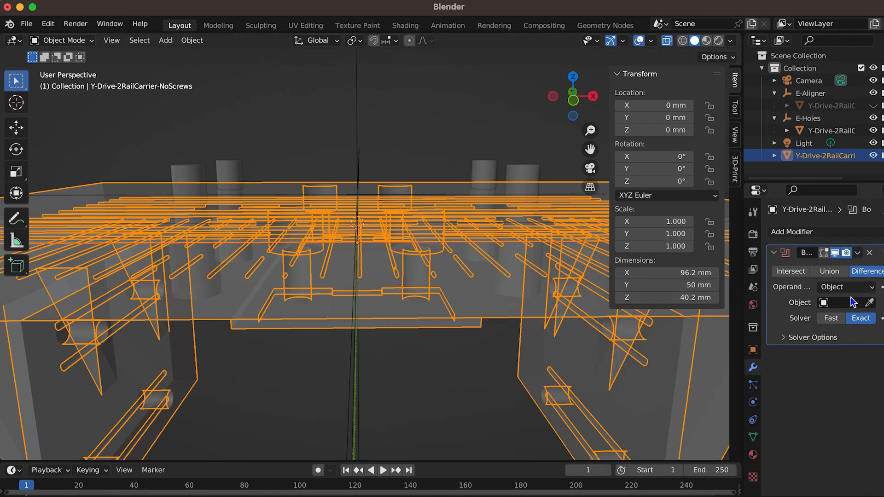
{"action": "left_click", "coordinate": [870, 302]}
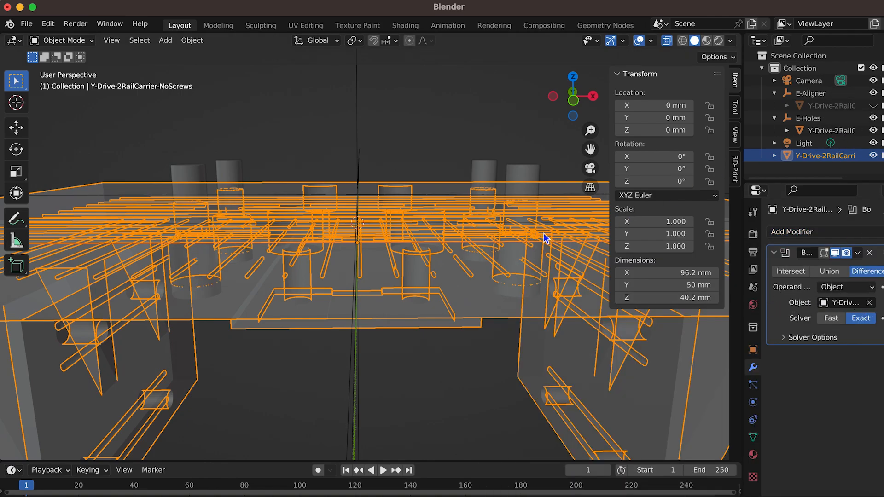
Hide the Screws cylinders and select the rail carrier to inspect its cut screw holes
{"action": "left_click", "coordinate": [529, 173]}
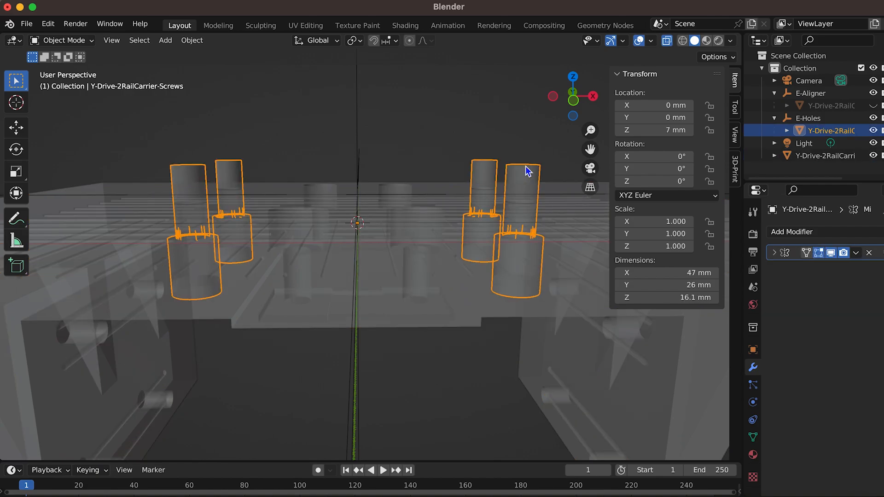
{"action": "key", "text": "h"}
{"action": "middle_click_drag", "start_coordinate": [501, 152], "coordinate": [485, 261]}
{"action": "left_click", "coordinate": [493, 236]}
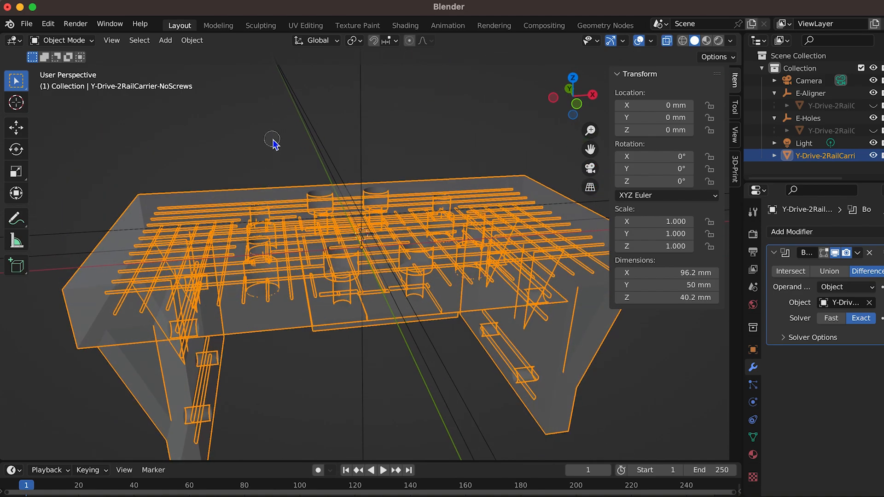
{"action": "middle_click_drag", "start_coordinate": [310, 198], "coordinate": [316, 291]}
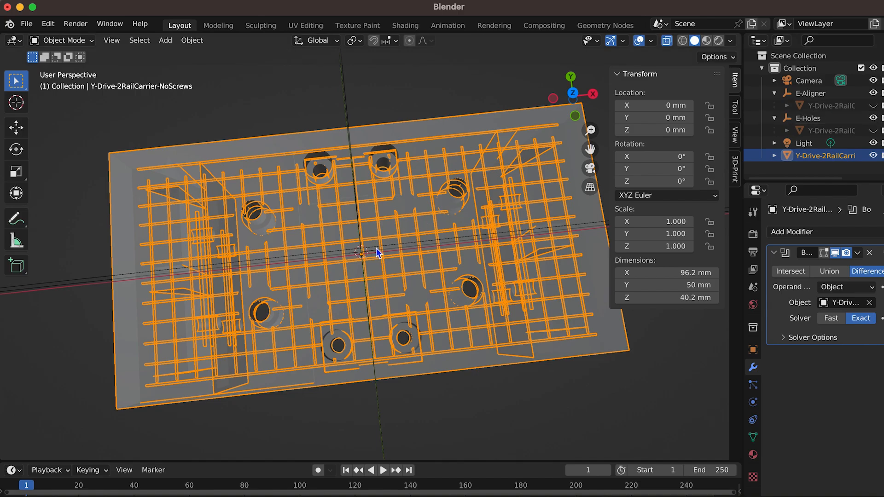
{"action": "middle_click_drag", "start_coordinate": [377, 252], "coordinate": [376, 273]}
{"action": "left_click", "coordinate": [34, 24]}
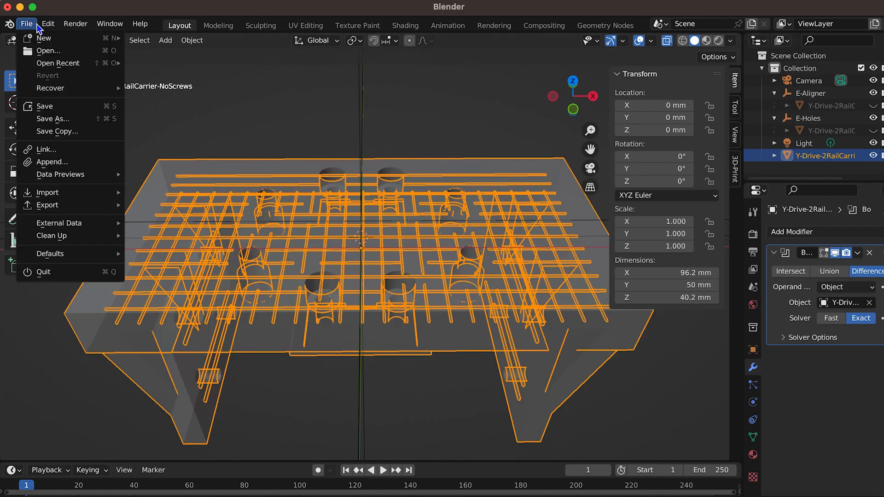
{"action": "left_click", "coordinate": [27, 25]}
{"action": "left_click", "coordinate": [27, 25]}
{"action": "mouse_move", "coordinate": [55, 206]}
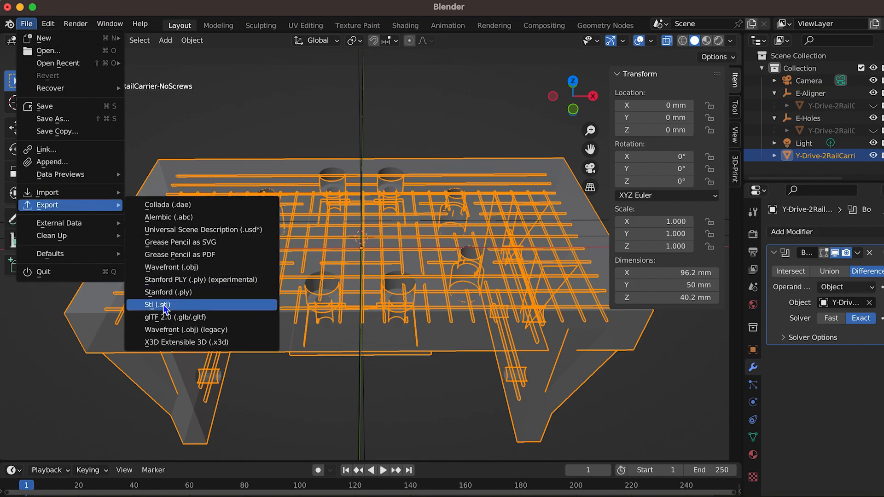
{"action": "left_click", "coordinate": [463, 129]}
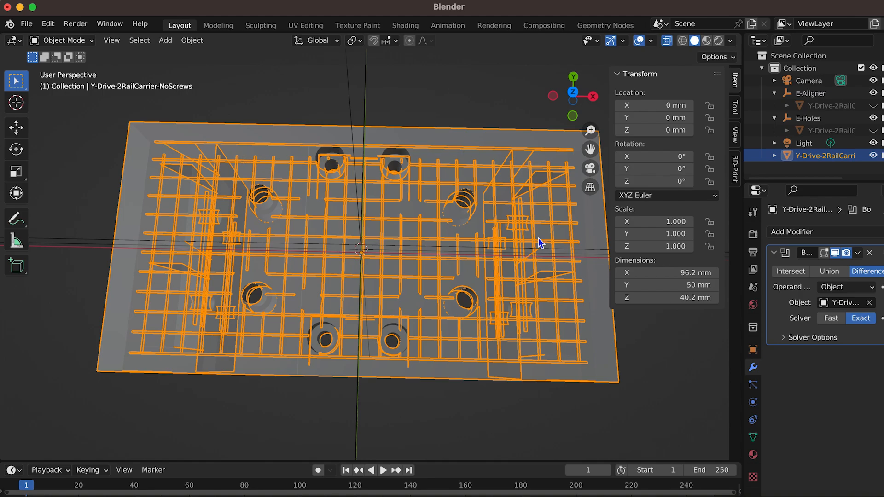
Examine the rail carrier's new screw holes from above, the front and oblique angles
{"action": "middle_click_drag", "start_coordinate": [371, 349], "coordinate": [379, 286]}
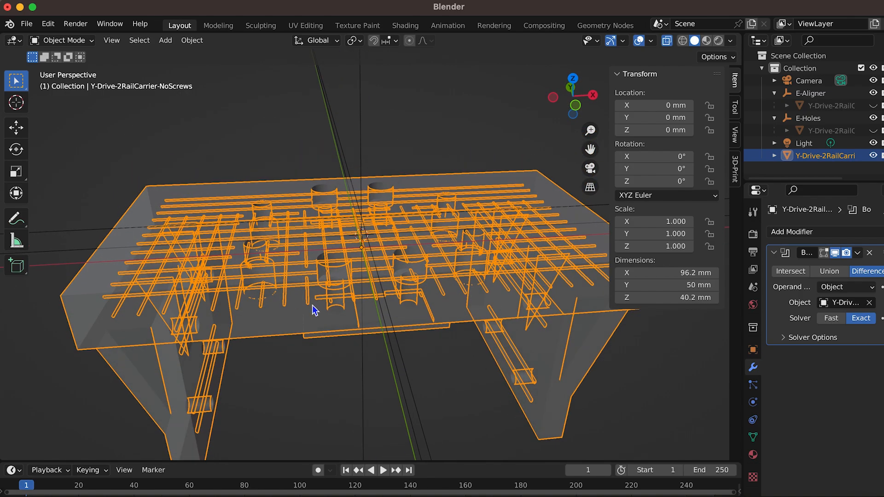
{"action": "middle_click_drag", "start_coordinate": [286, 230], "coordinate": [276, 351]}
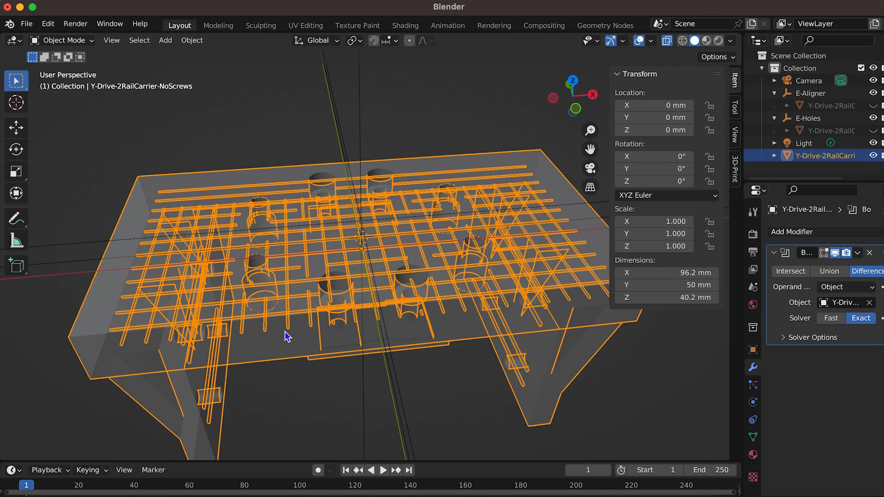
{"action": "middle_click_drag", "start_coordinate": [287, 310], "coordinate": [386, 361]}
{"action": "middle_click_drag", "start_coordinate": [486, 319], "coordinate": [522, 254]}
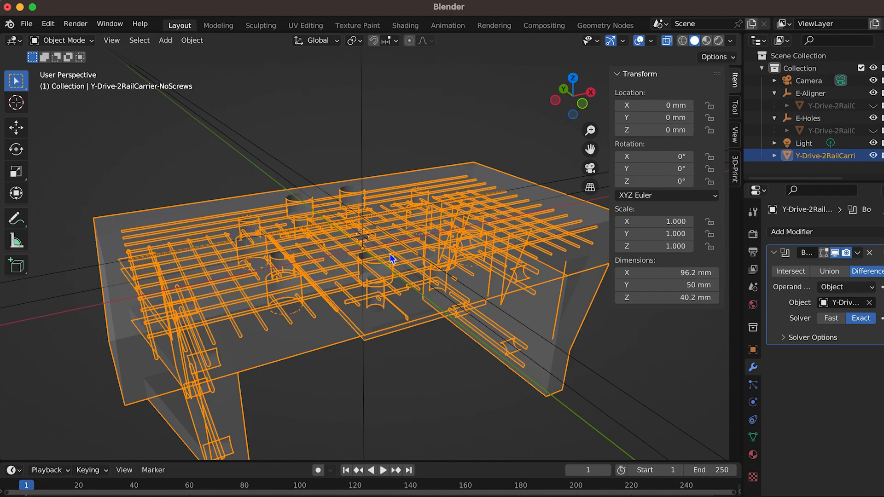
{"action": "middle_click_drag", "start_coordinate": [443, 274], "coordinate": [455, 257]}
{"action": "middle_click_drag", "start_coordinate": [449, 284], "coordinate": [370, 272]}
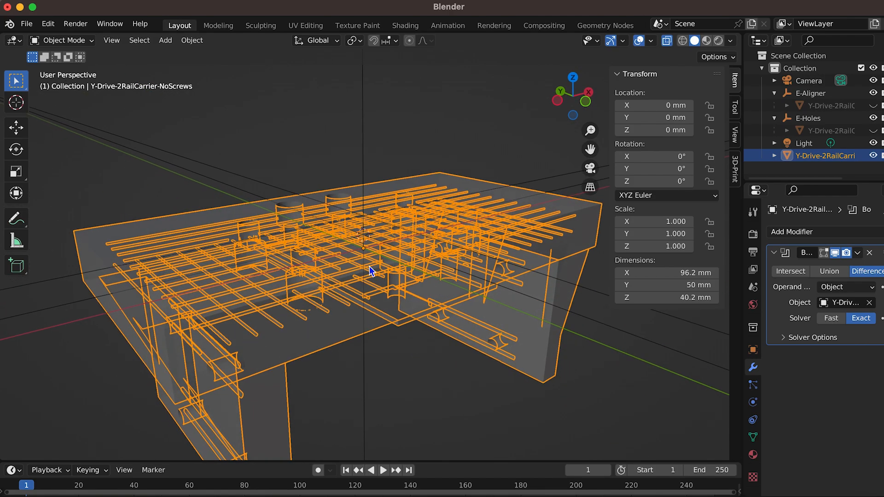
{"action": "middle_click_drag", "start_coordinate": [390, 221], "coordinate": [404, 308]}
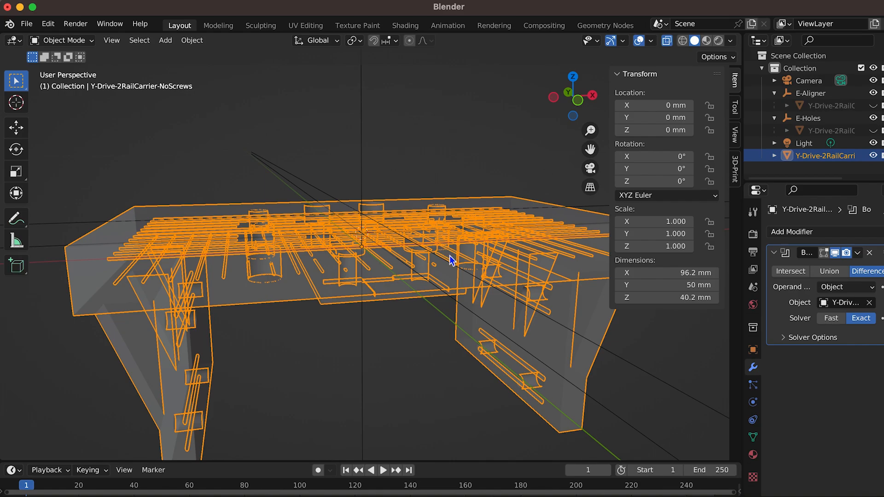
{"action": "left_click", "coordinate": [336, 360]}
{"action": "left_click", "coordinate": [303, 280]}
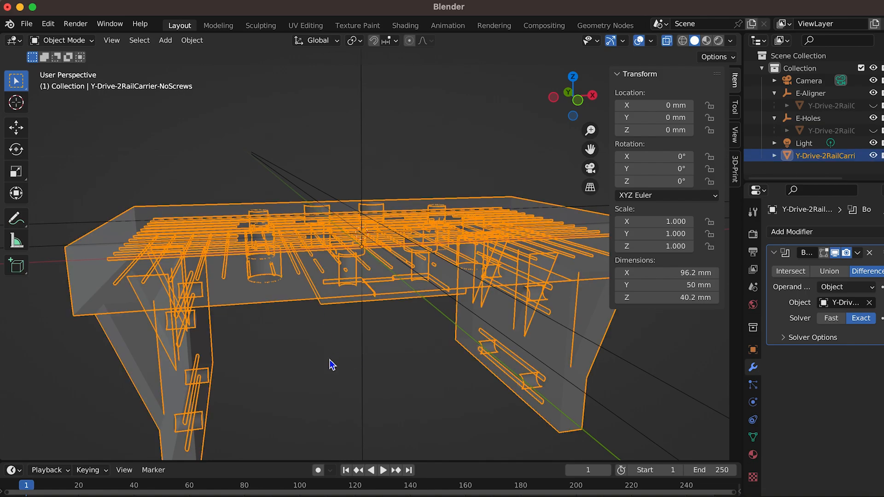